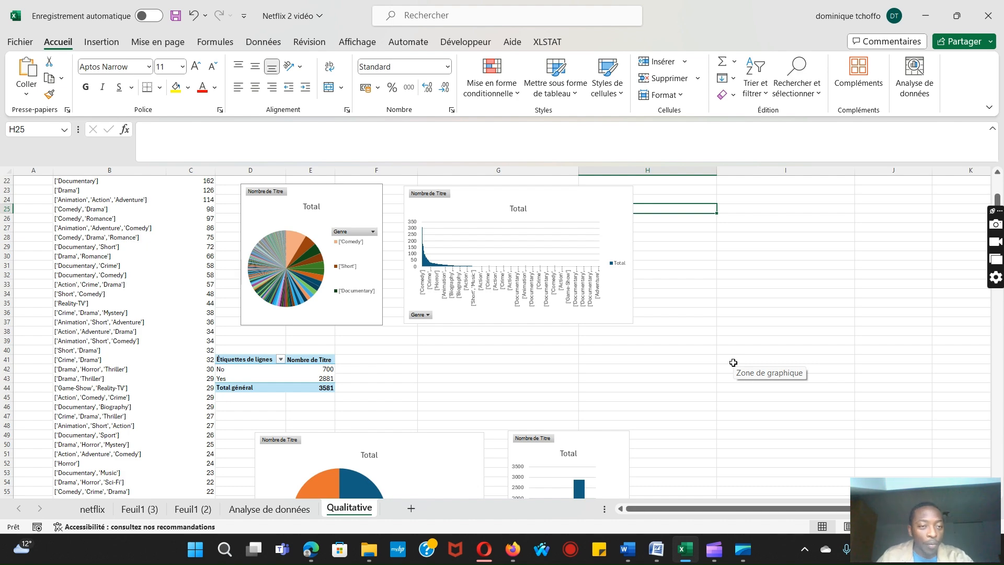
Step: Reposition the Genre column chart and pie chart slightly up and farther from the genre pivot table
scroll(717, 339, "up", 4)
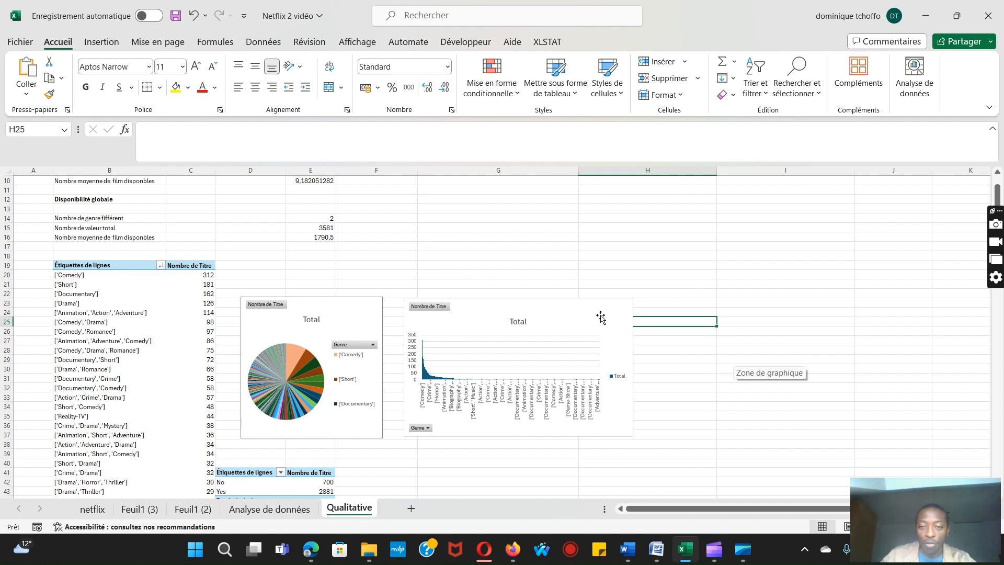
left_click_drag(599, 317, 640, 302)
left_click_drag(365, 310, 382, 299)
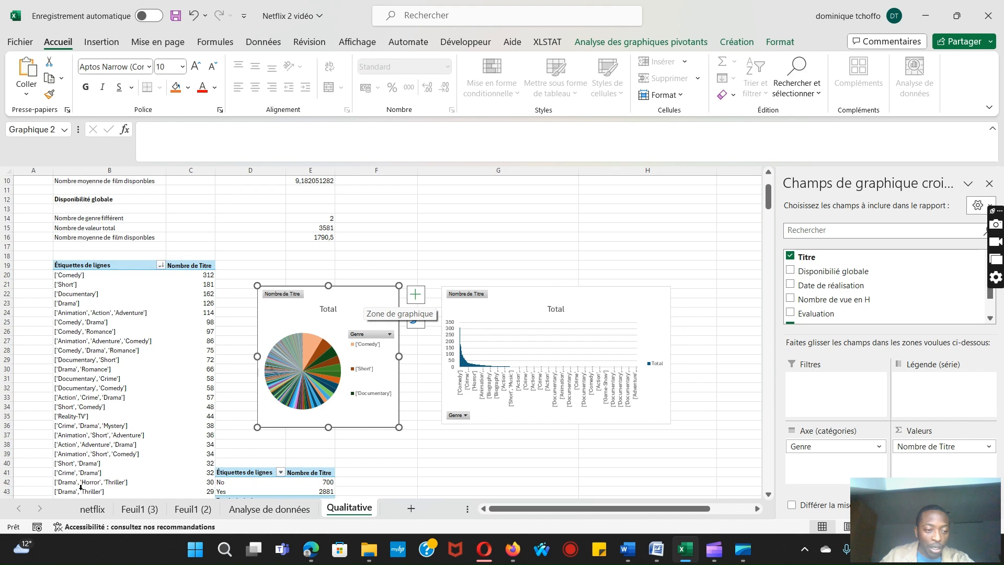
Step: Show the pivot chart insertion options for the data on the netflix sheet, and return to the Qualitative sheet
left_click(89, 510)
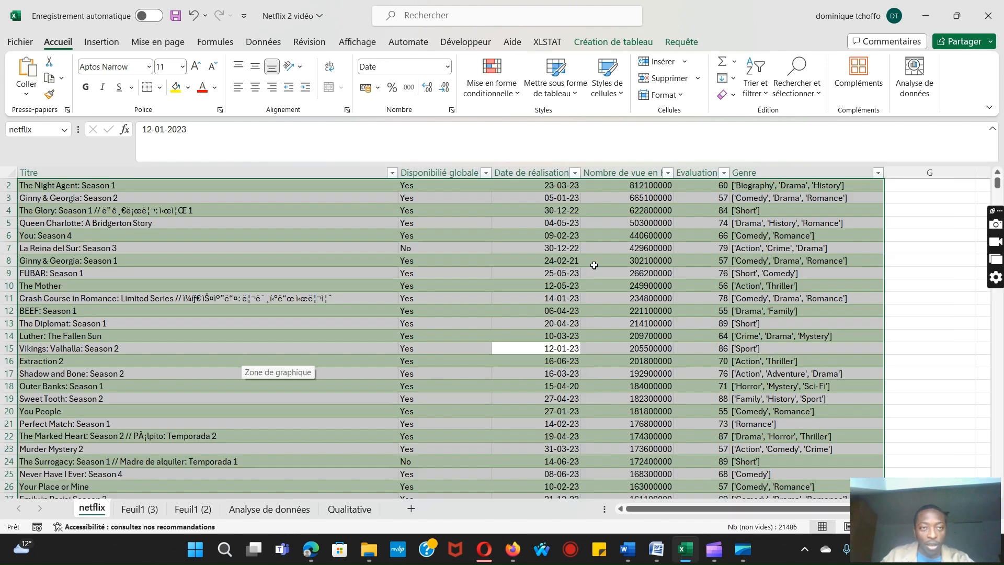
left_click(104, 46)
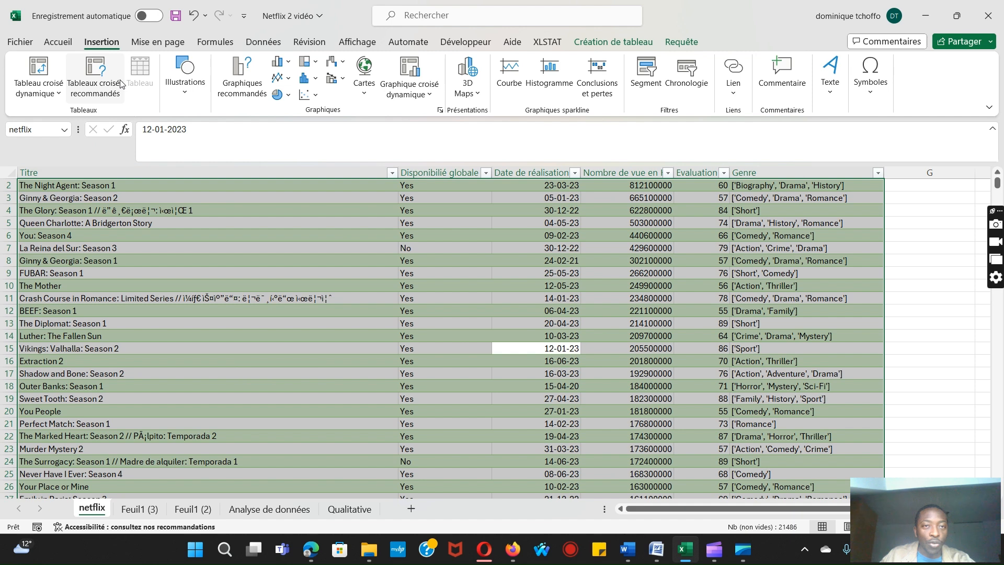
left_click(428, 95)
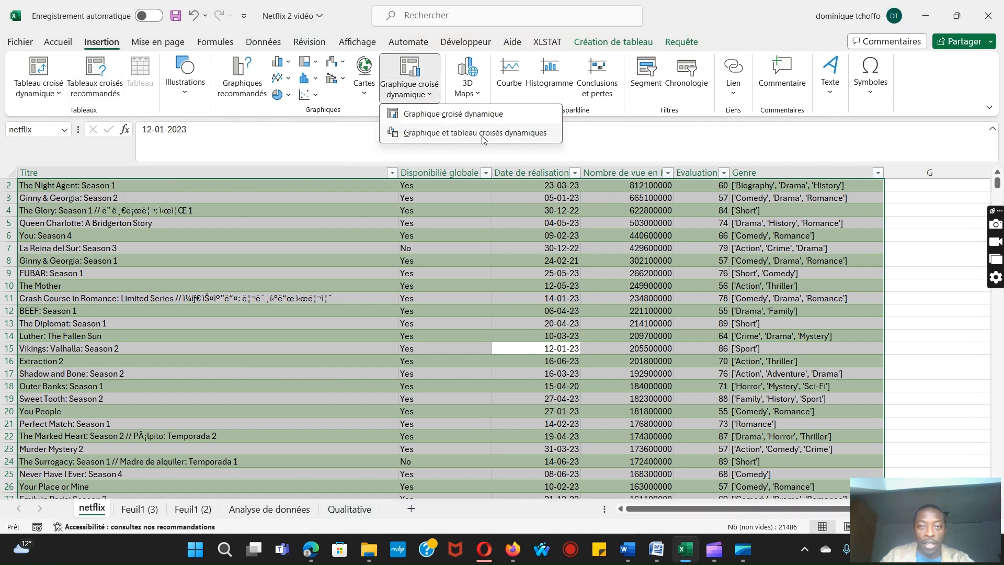
left_click(337, 513)
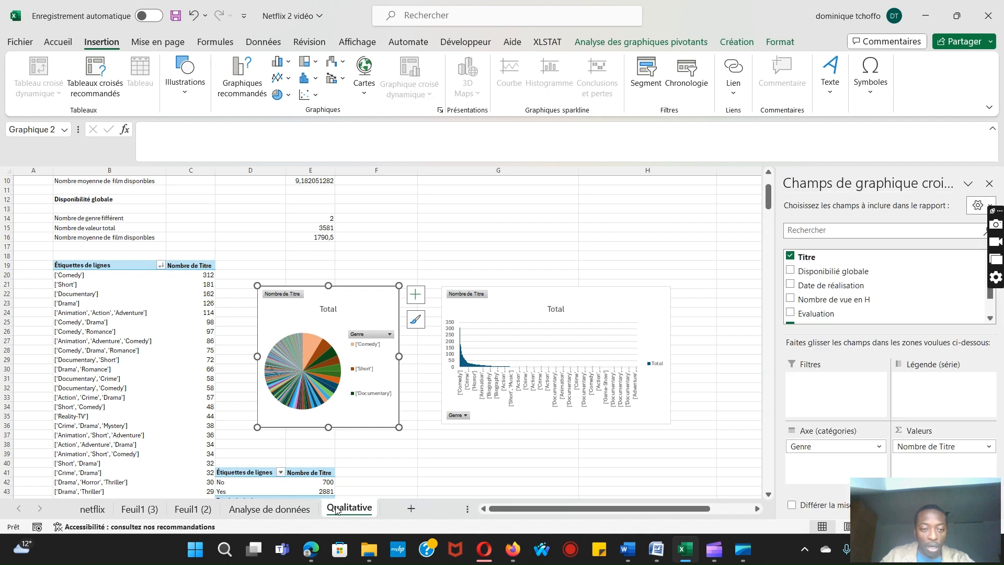
Step: Remove the Genre and Titre fields from the pie chart's pivot layout
scroll(528, 213, "down", 1)
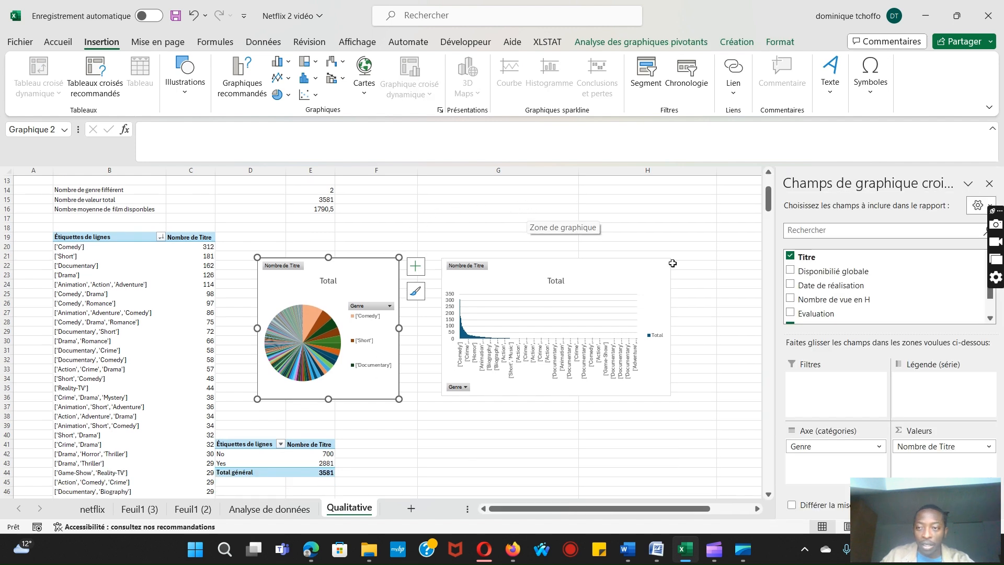
scroll(884, 285, "down", 1)
scroll(887, 282, "up", 1)
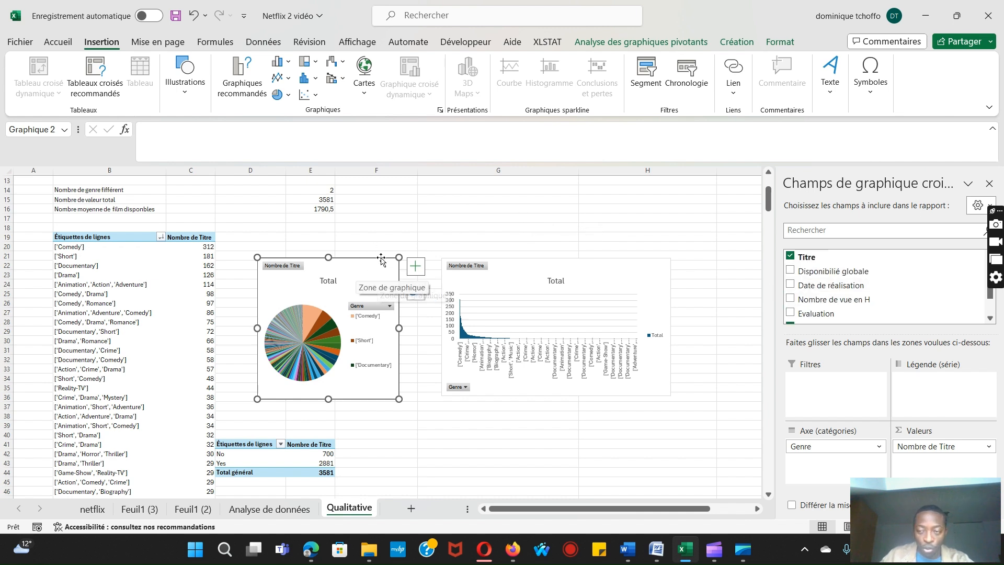
scroll(882, 270, "down", 1)
scroll(882, 268, "up", 1)
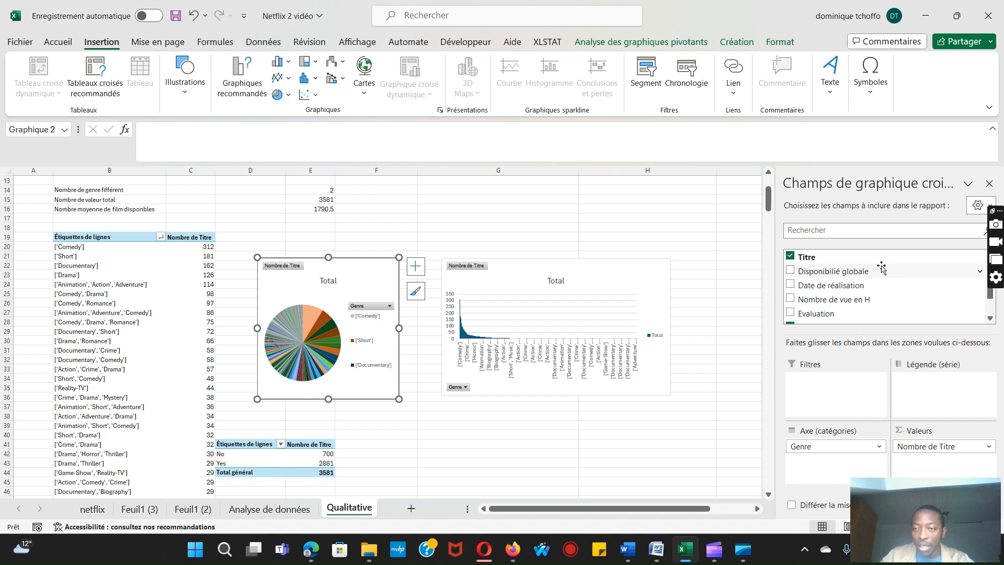
scroll(811, 293, "down", 1)
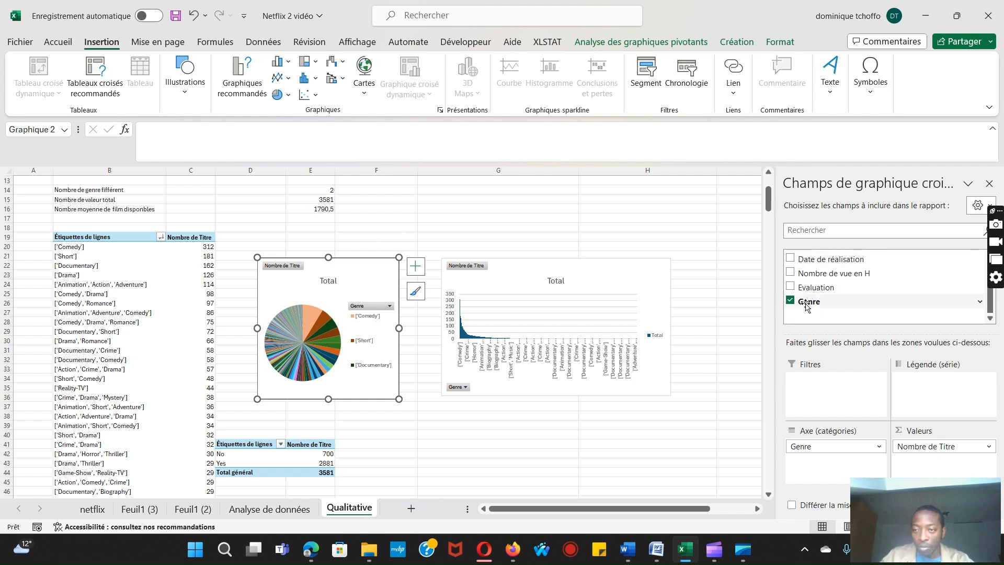
left_click(790, 302)
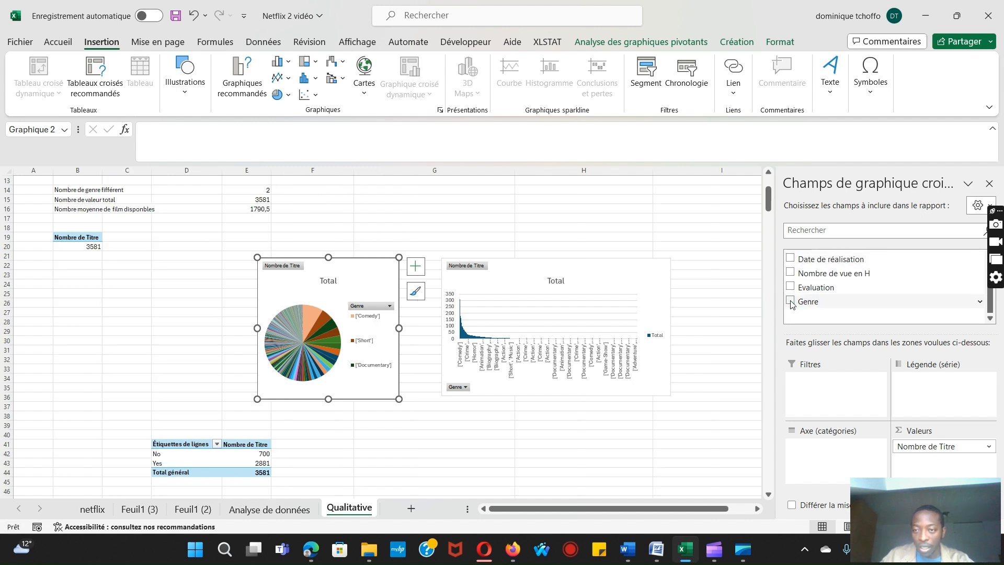
scroll(843, 303, "up", 1)
left_click(790, 256)
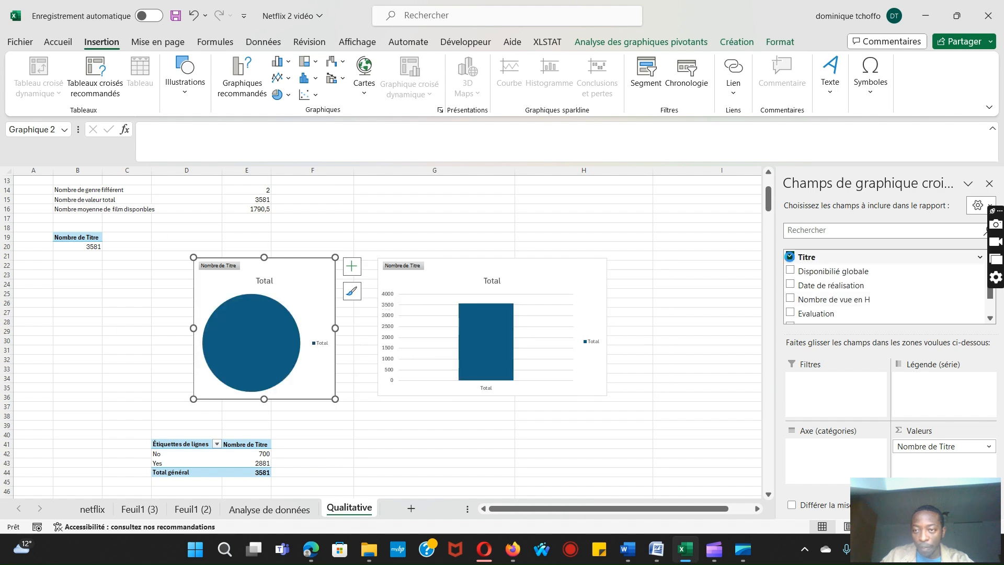
Step: Assign Genre to the pivot chart's category axis and Titre to its values
scroll(875, 282, "down", 1)
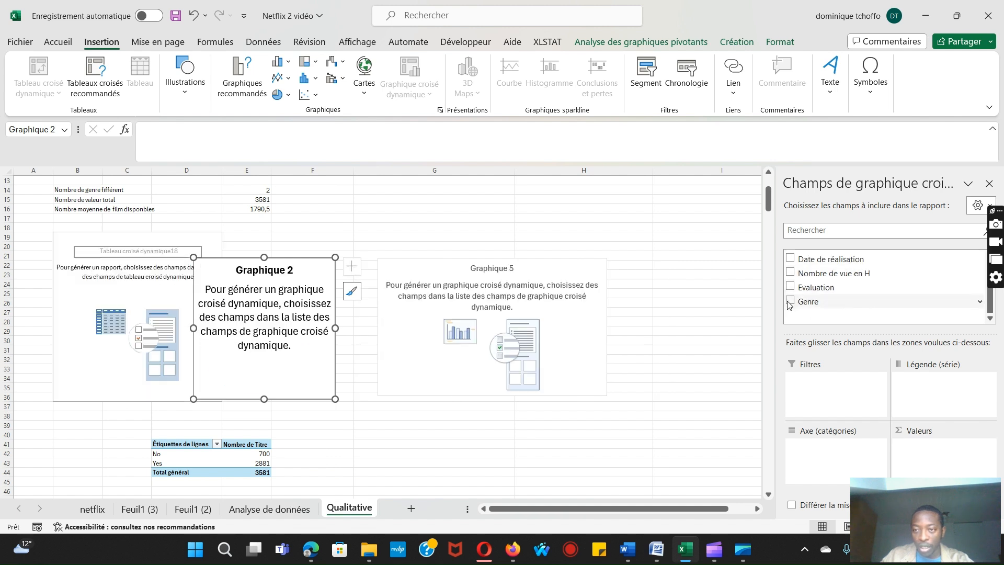
left_click_drag(790, 305, 817, 460)
scroll(857, 277, "up", 2)
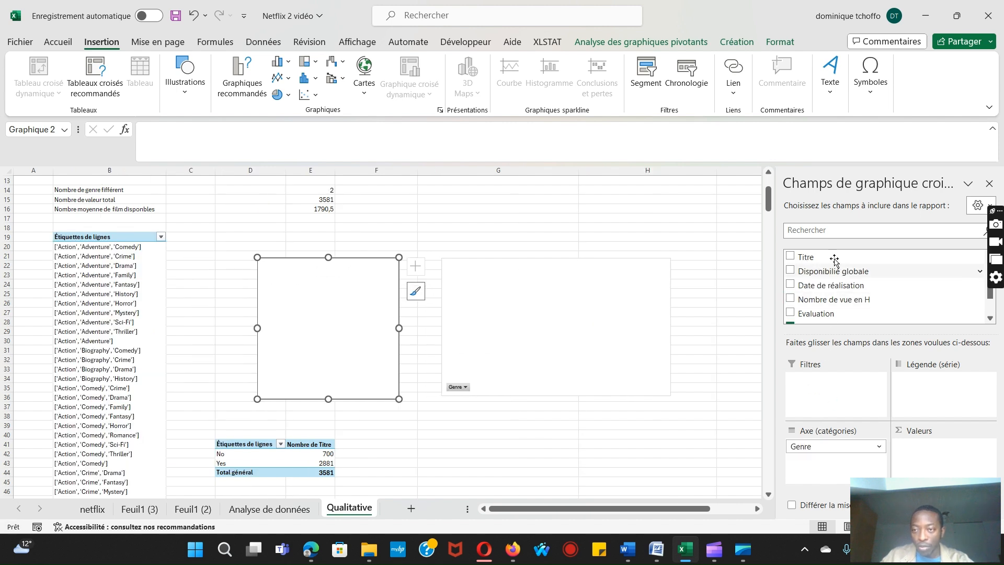
left_click_drag(792, 257, 924, 454)
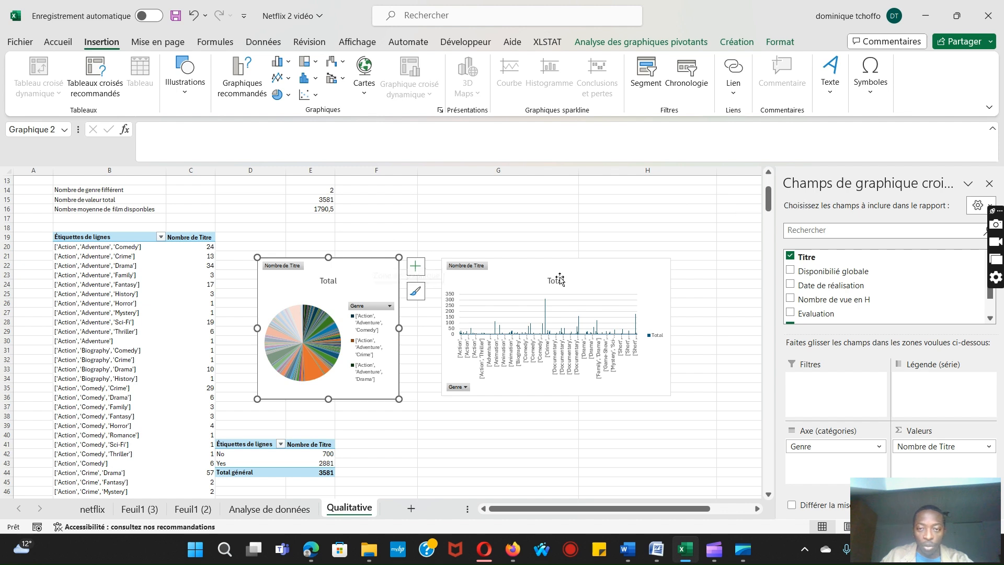
Step: Move the Genre column chart farther away from the pie chart to free space between them
left_click_drag(604, 273, 617, 274)
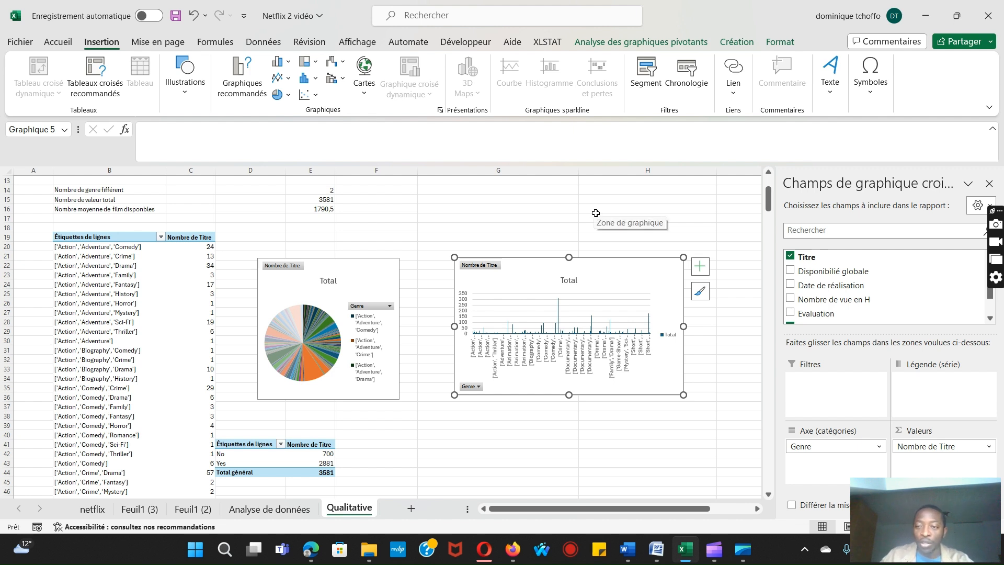
scroll(875, 289, "down", 1)
scroll(874, 290, "up", 1)
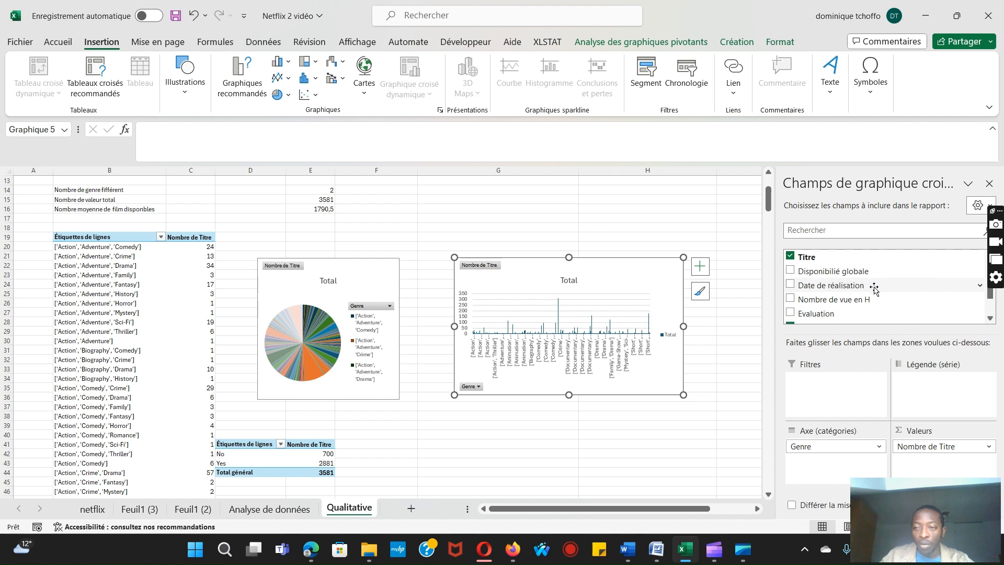
scroll(875, 290, "down", 1)
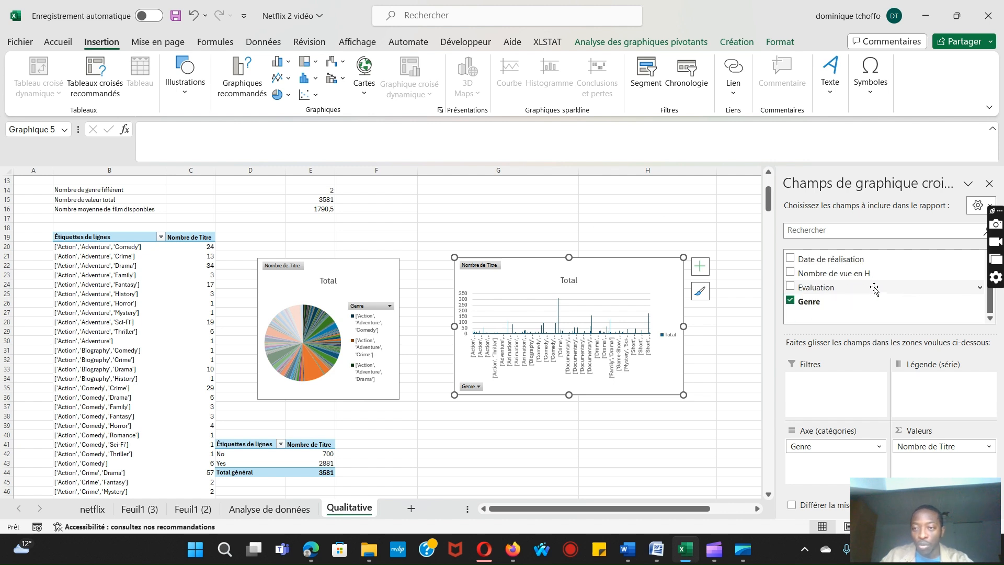
scroll(875, 289, "up", 1)
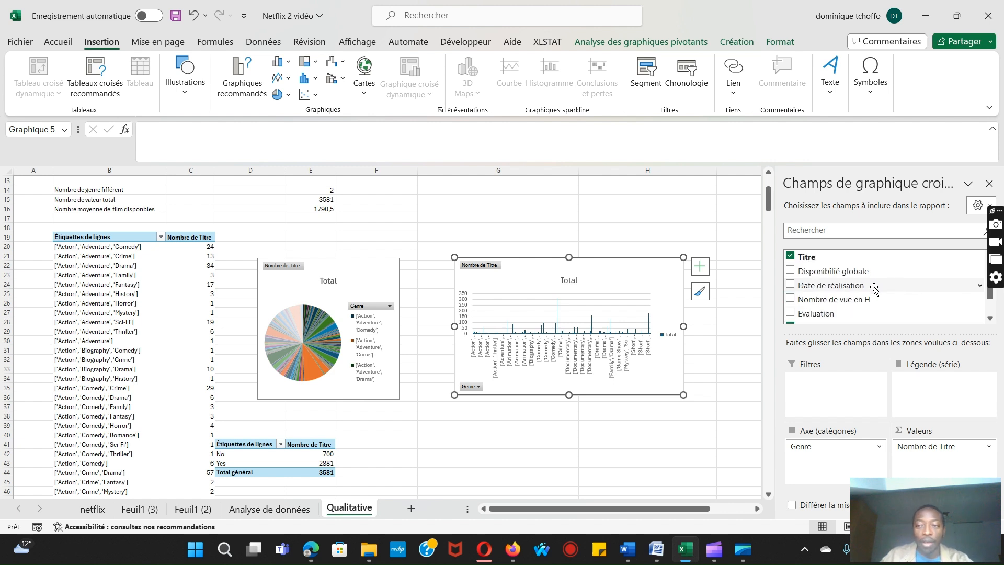
scroll(875, 289, "down", 1)
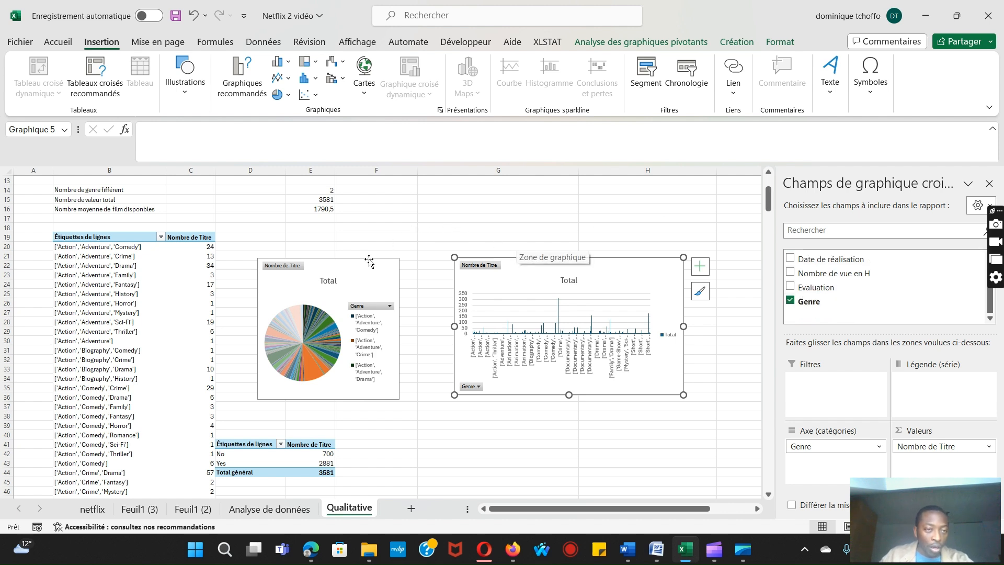
left_click(393, 366)
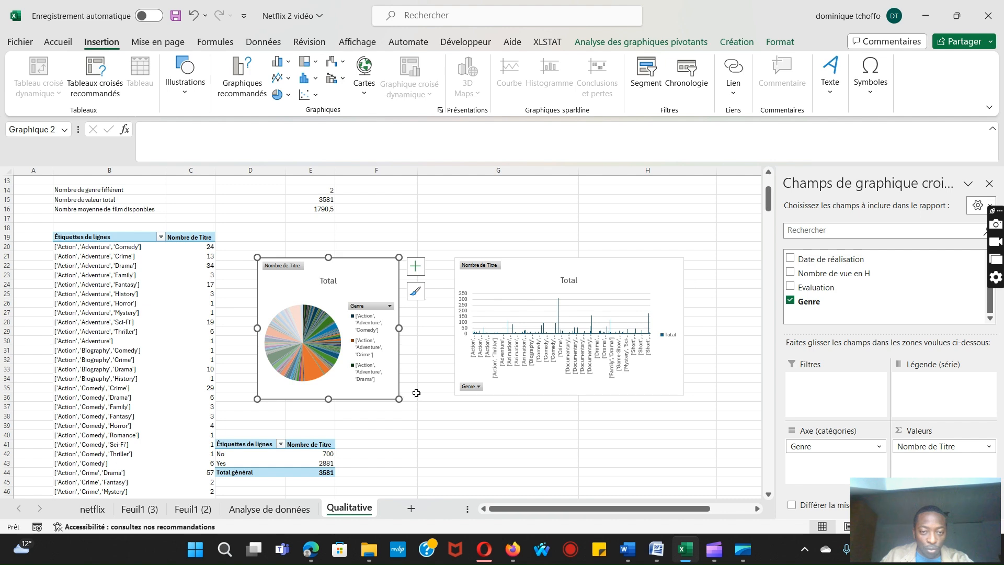
mouse_move(922, 527)
left_mouse_down()
mouse_move(938, 526)
mouse_move(918, 527)
left_mouse_up()
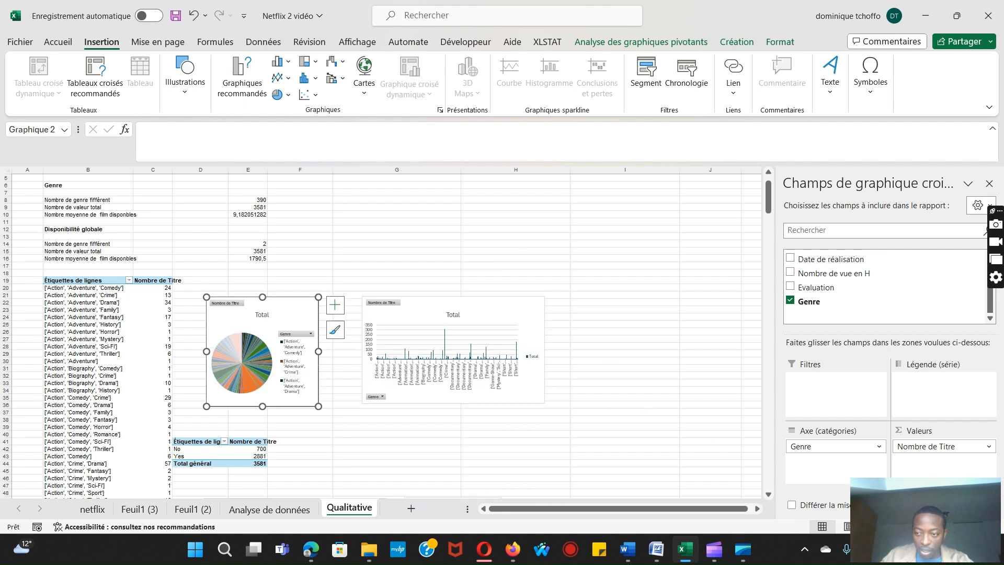
scroll(381, 346, "up", 1)
left_click_drag(575, 300, 662, 303)
Step: Enlarge the Genre pie chart and move it up so it clears the availability pivot table below
left_click(368, 306)
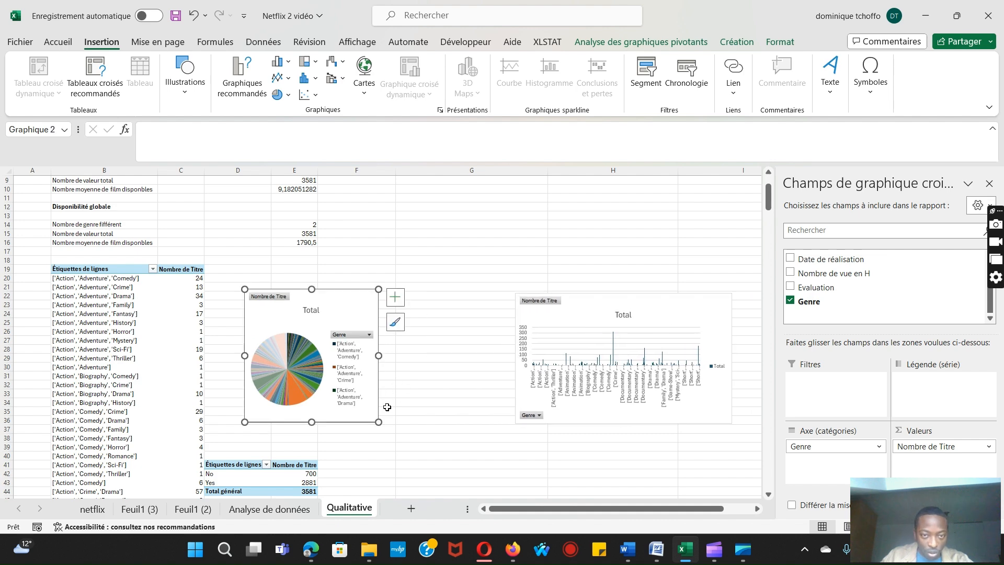
left_click_drag(379, 421, 504, 474)
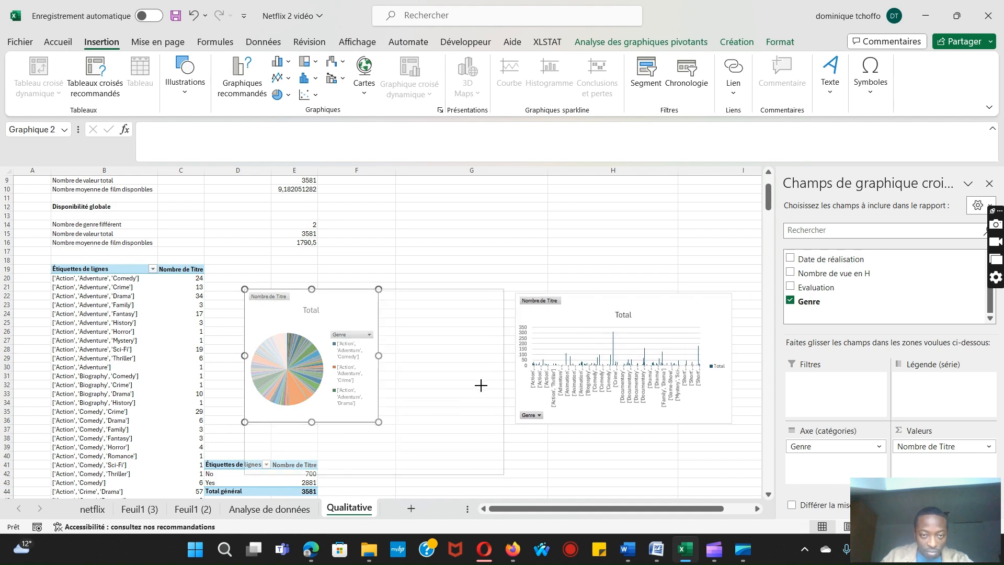
left_click_drag(426, 296, 413, 255)
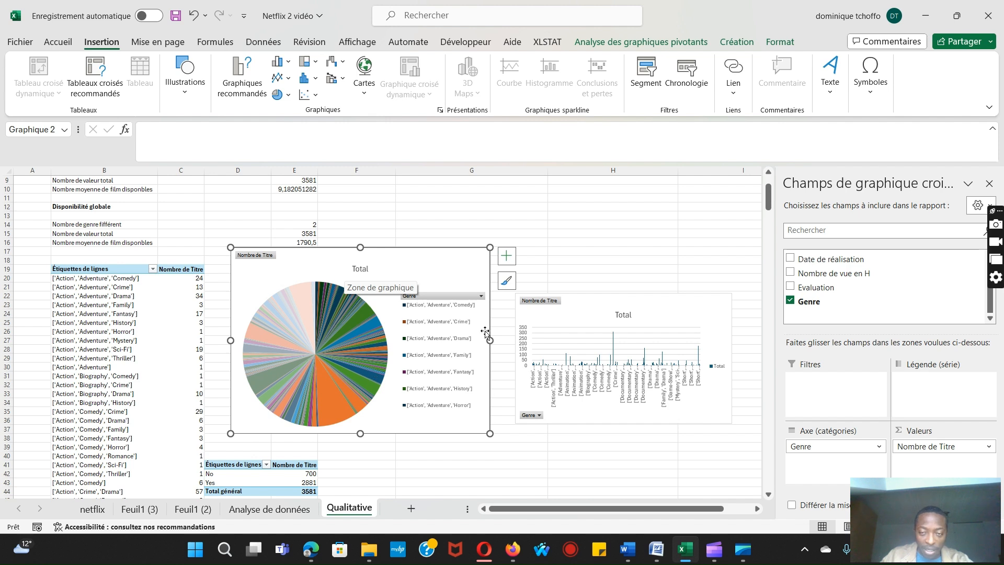
Step: Preview the Histogramme groupé chart type for the Genre pie chart, and close the chart type choices without applying it
left_click(681, 311)
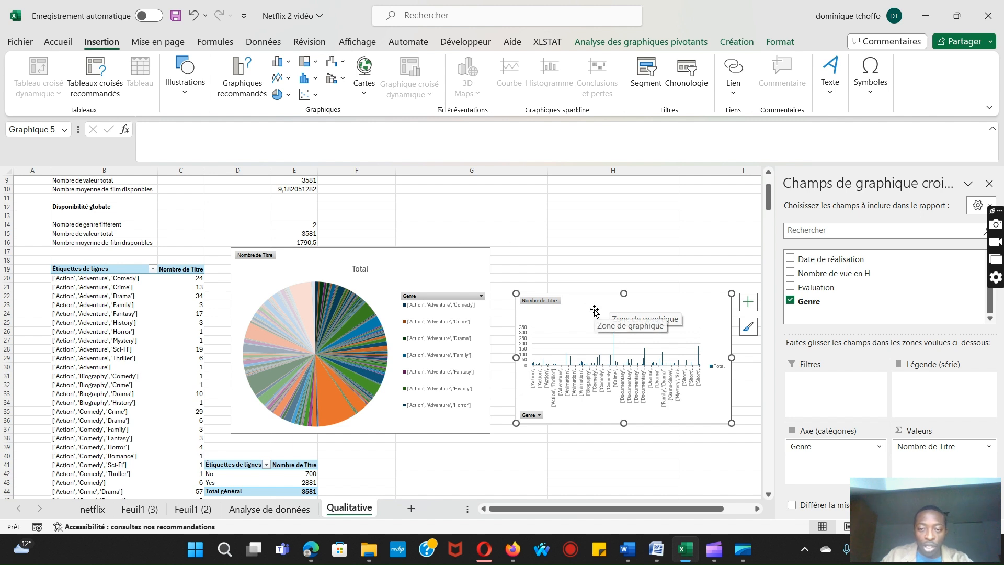
right_click(445, 271)
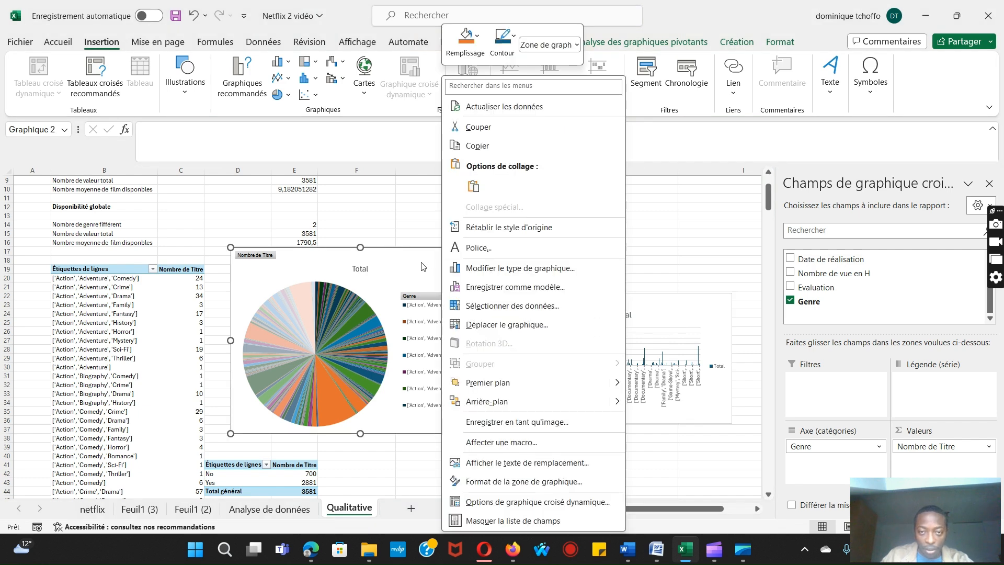
left_click(533, 268)
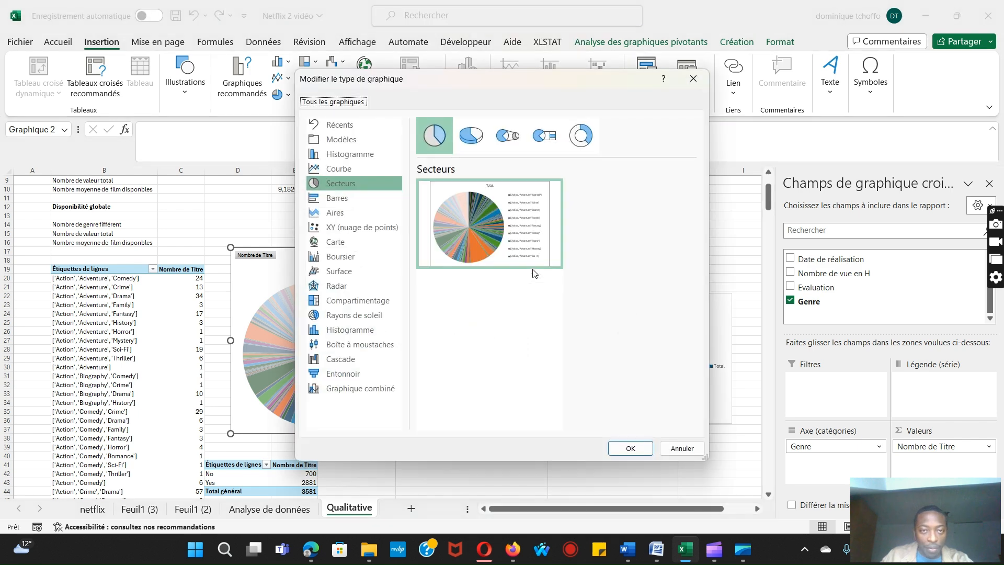
left_click(354, 153)
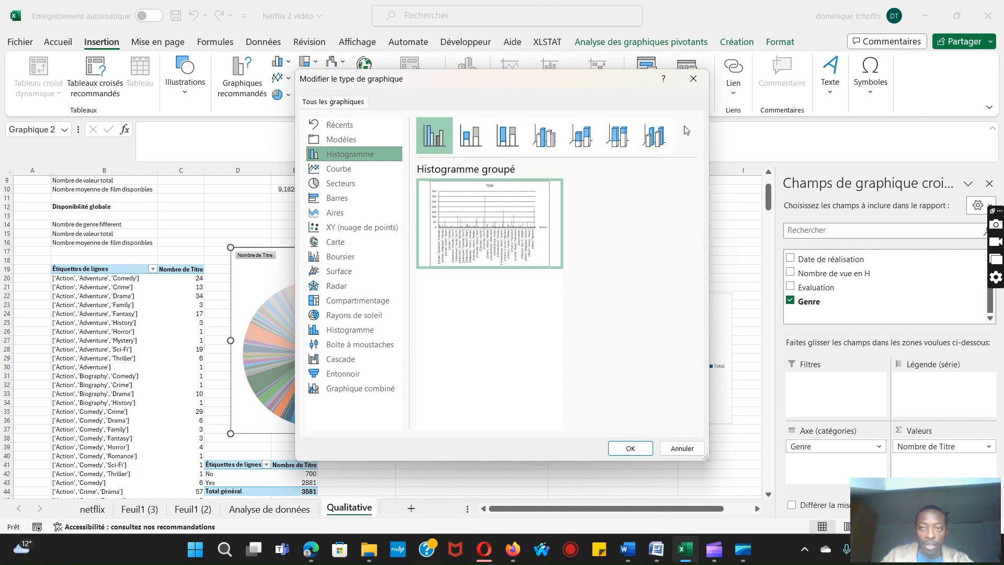
left_click(693, 80)
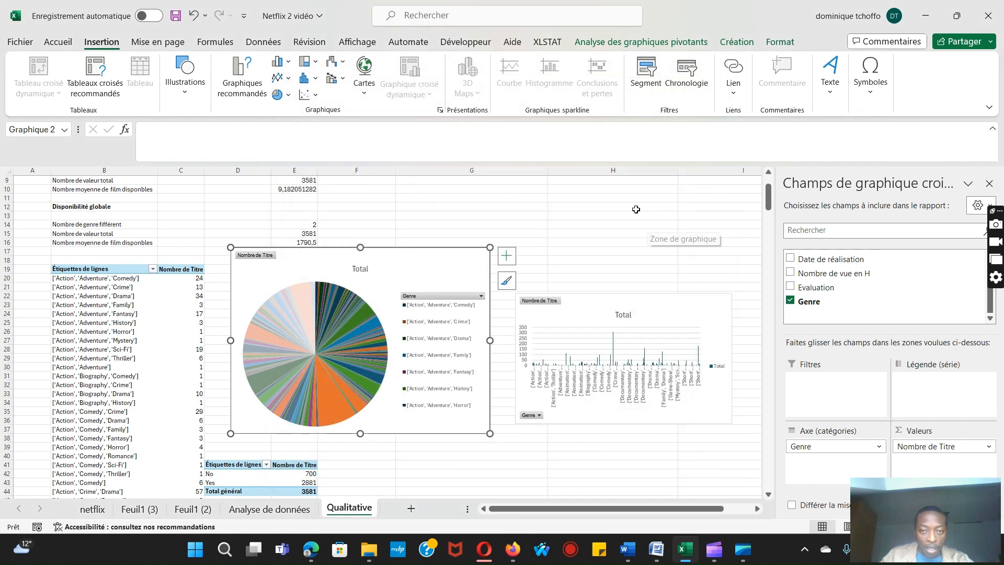
Step: Move the Genre column chart up beside the pie chart, and open the additional sort options for the Genre pivot table
left_click_drag(625, 300, 628, 270)
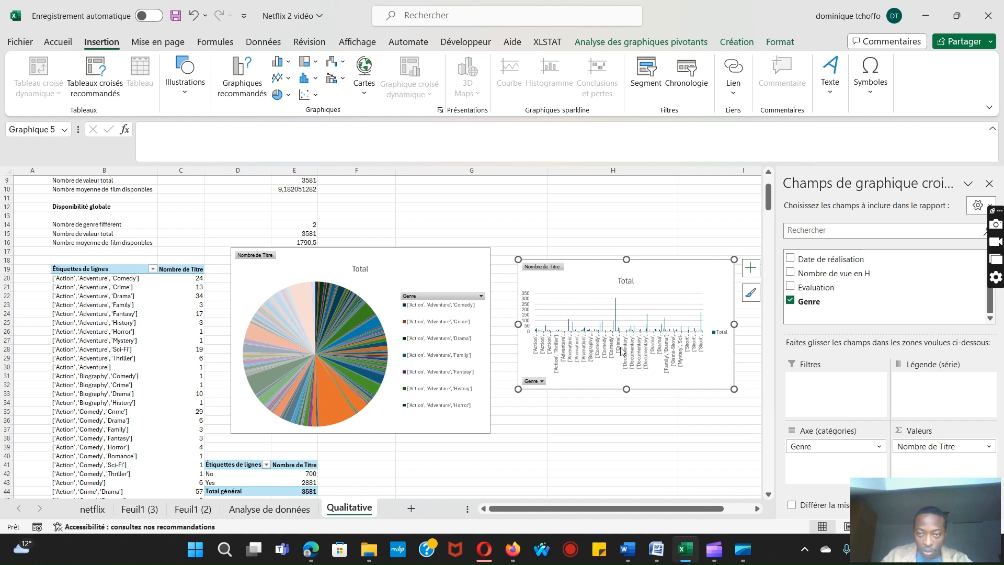
left_click(152, 269)
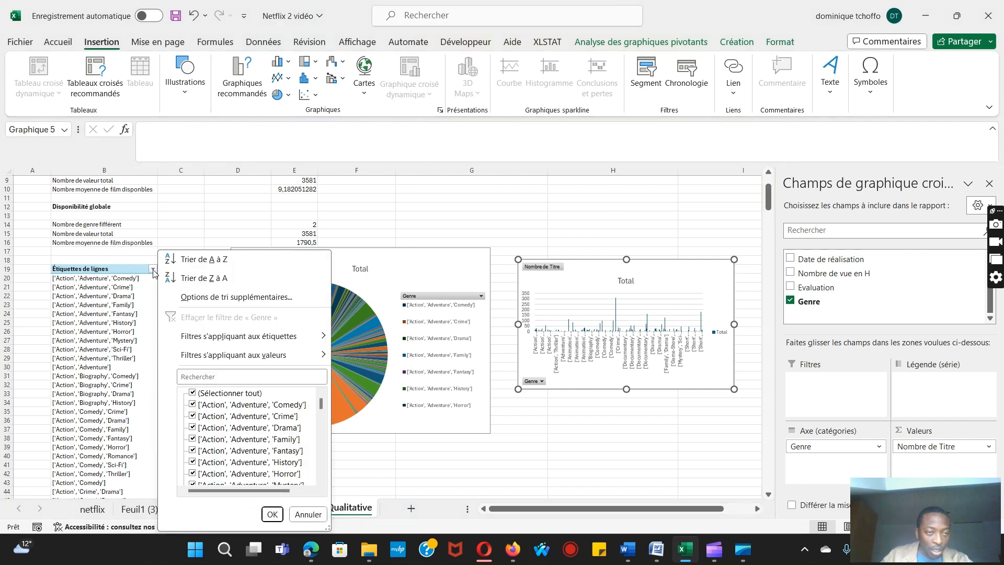
left_click(236, 297)
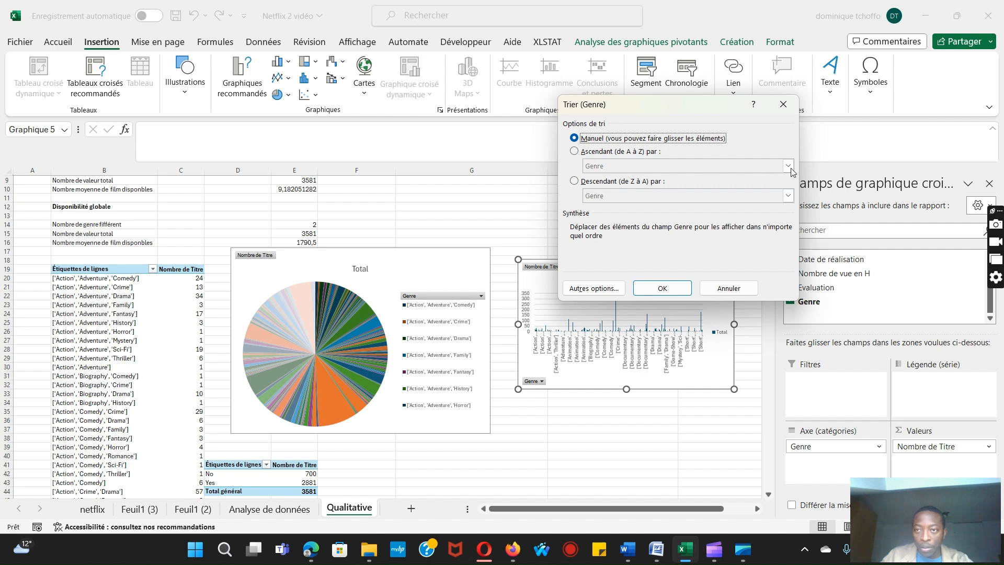
left_click(575, 152)
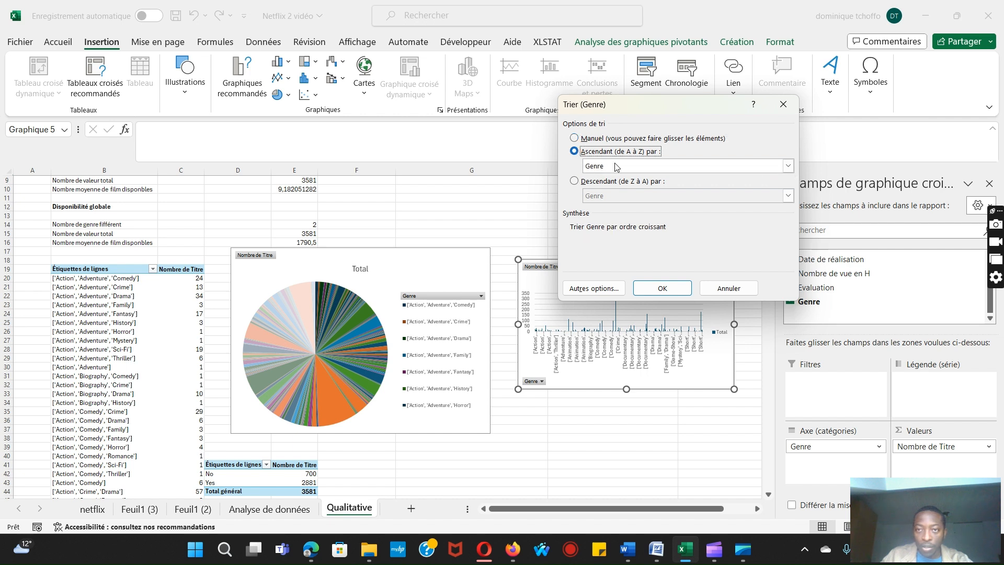
left_click(788, 166)
left_click(731, 181)
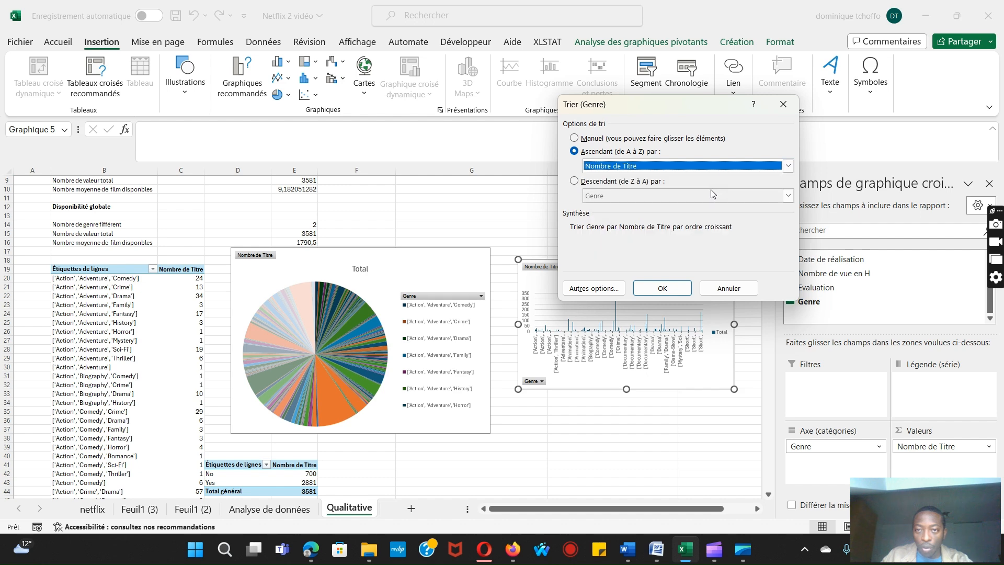
left_click(575, 152)
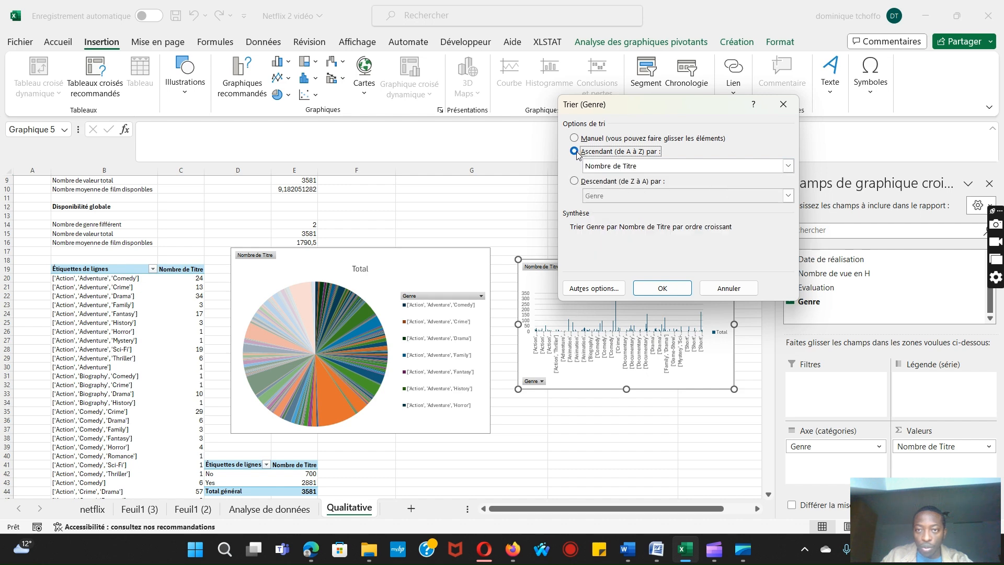
left_click(574, 138)
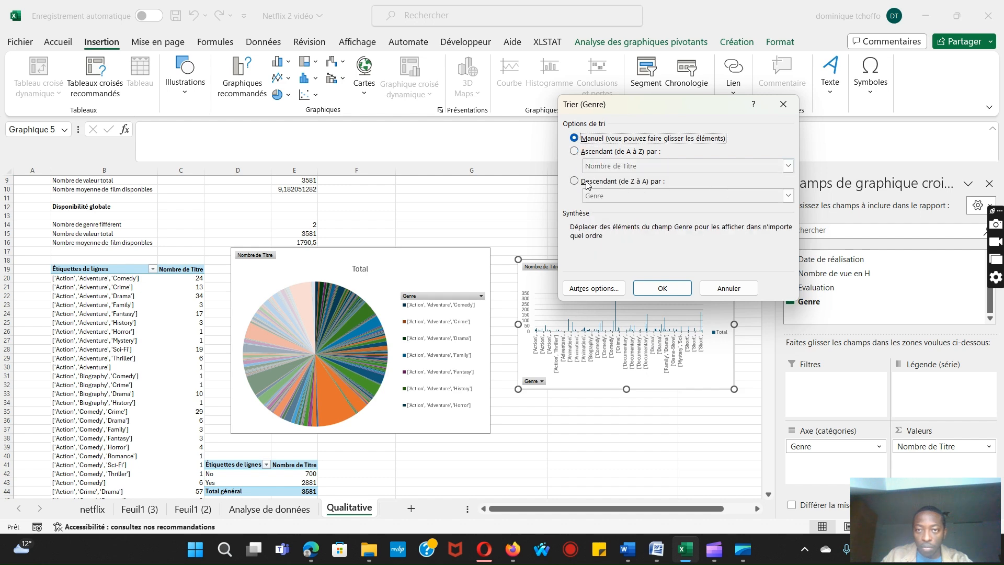
Step: Sort the genres in descending order by Nombre de Titre, and move the Genre column chart farther from the pie chart
left_click(587, 182)
left_click(779, 198)
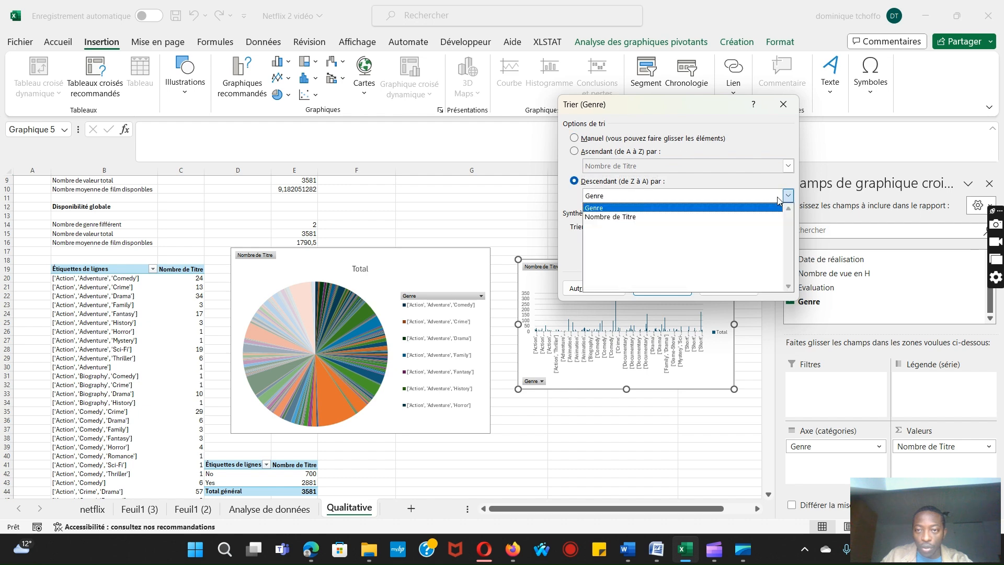
left_click(715, 216)
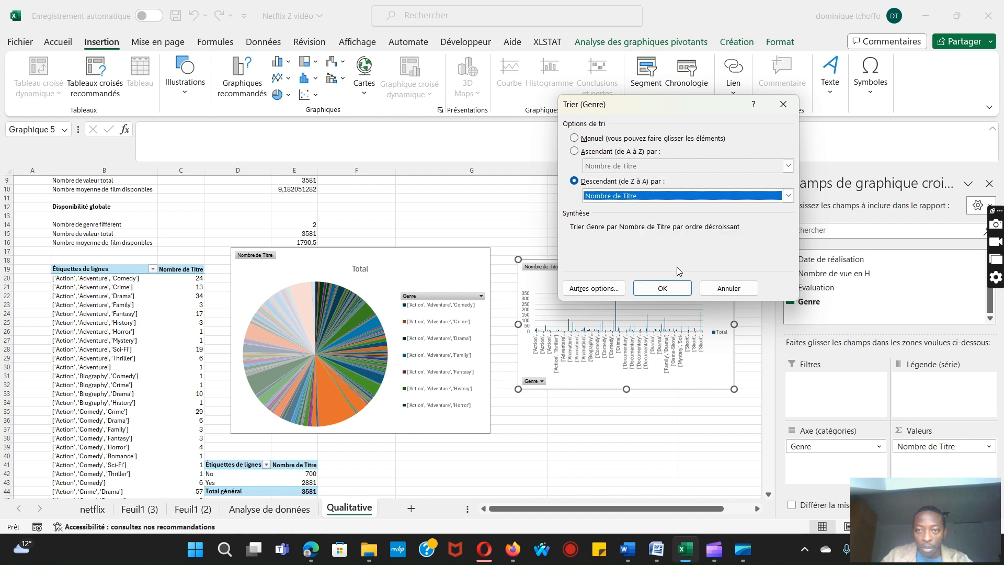
left_click(662, 288)
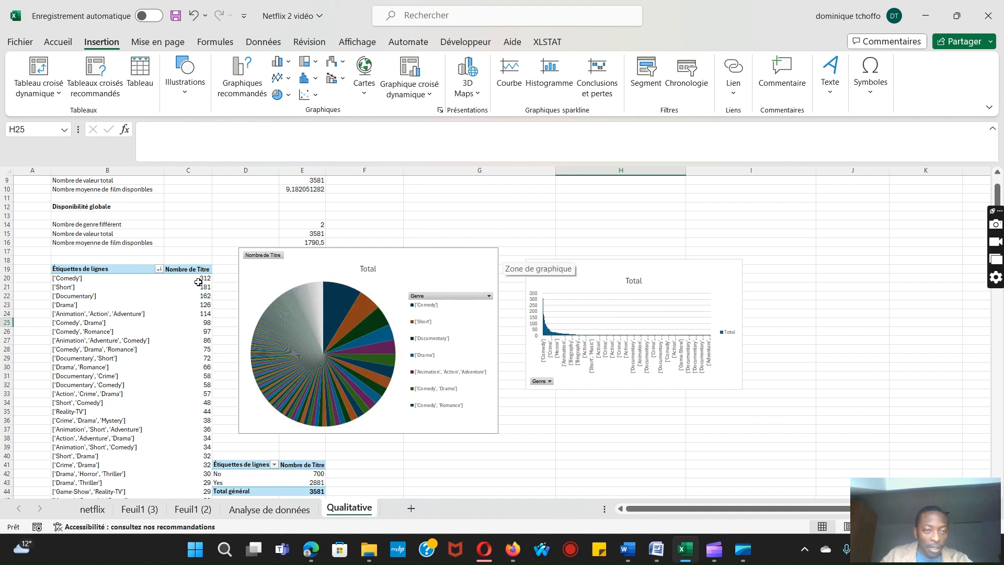
mouse_move(198, 281)
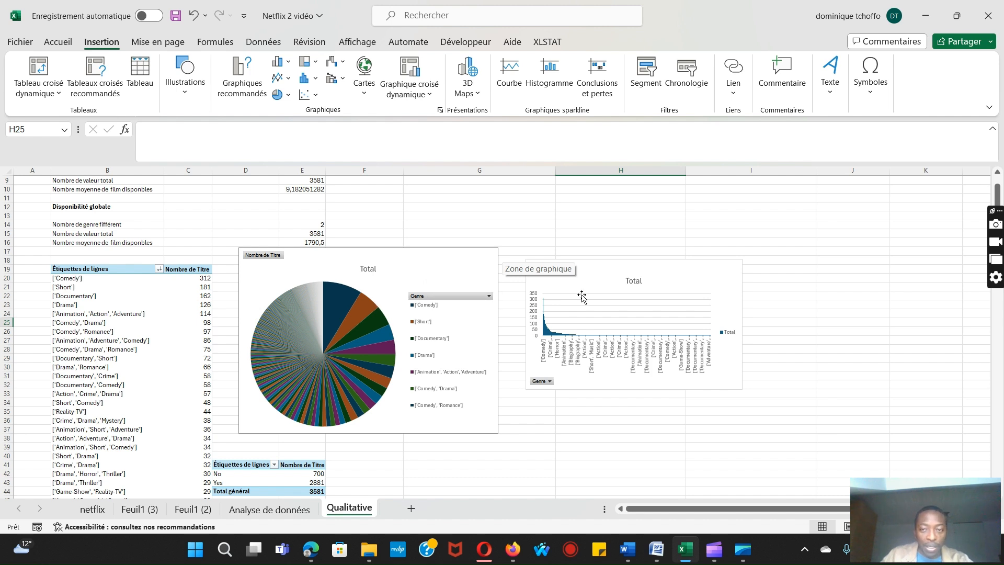
left_click_drag(690, 283, 742, 288)
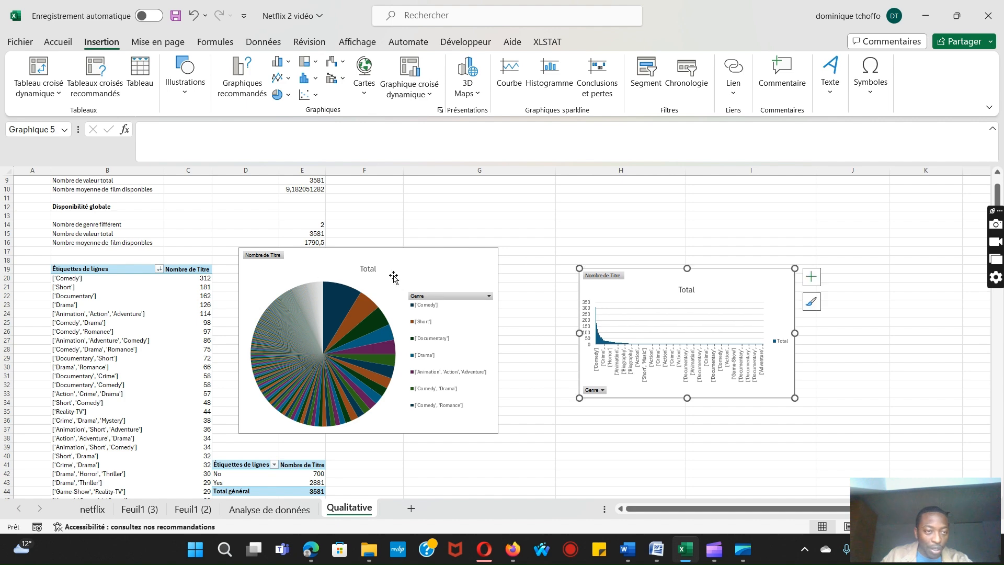
left_click(158, 268)
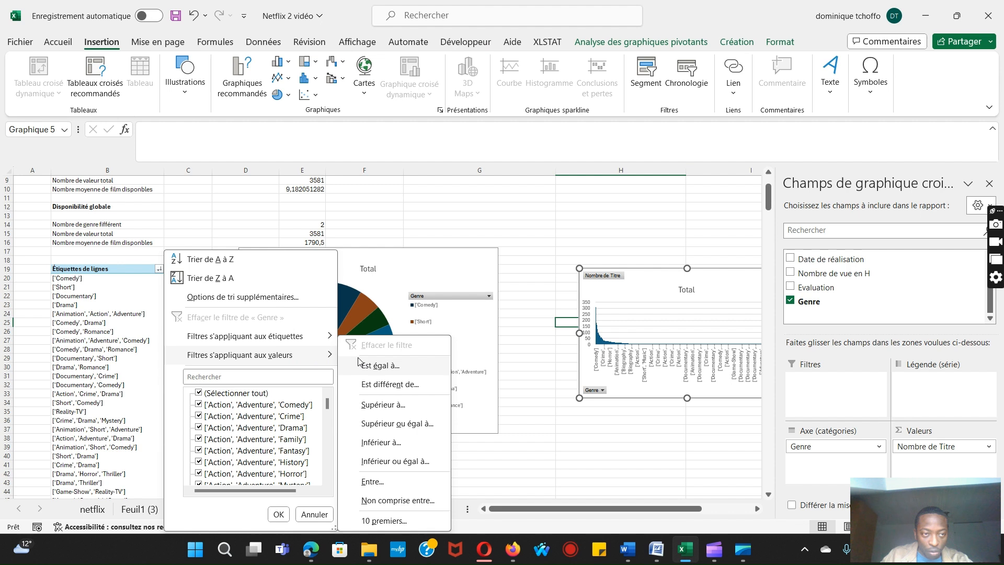
left_click(383, 368)
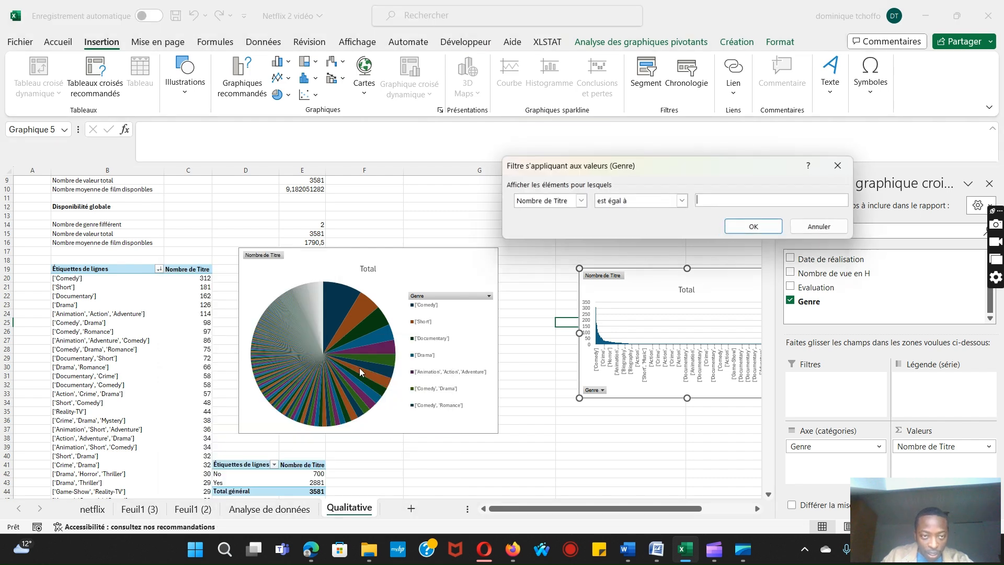
left_click(840, 166)
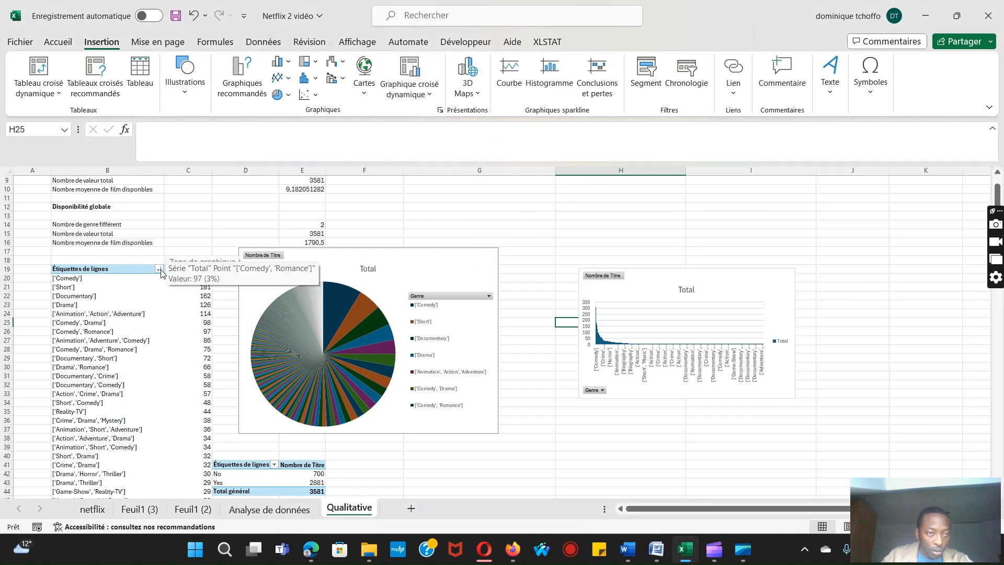
Step: Filter the Genre pivot table by value to the top 10 items by Nombre de Titre
left_click(159, 269)
mouse_move(297, 357)
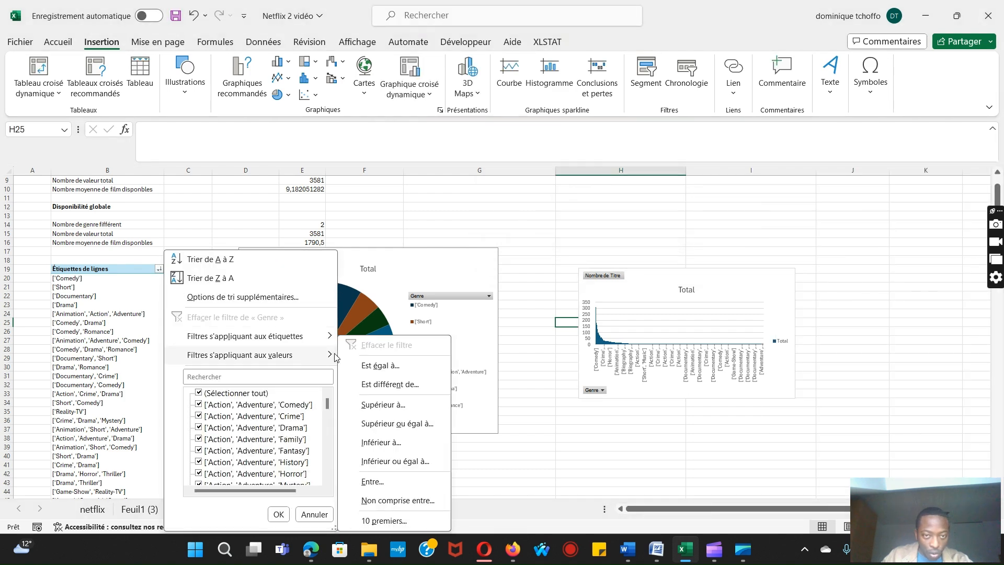
left_click(398, 523)
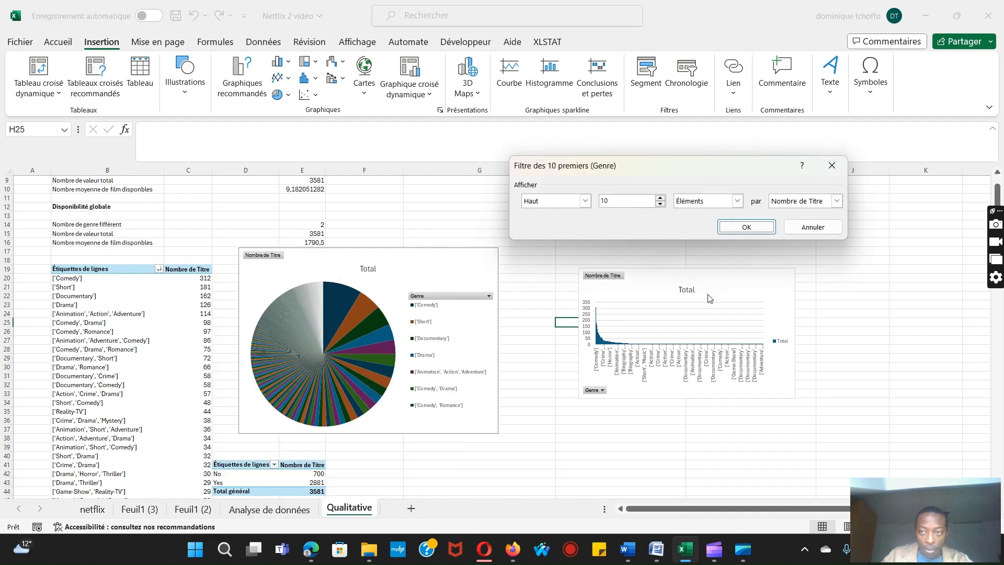
left_click(746, 226)
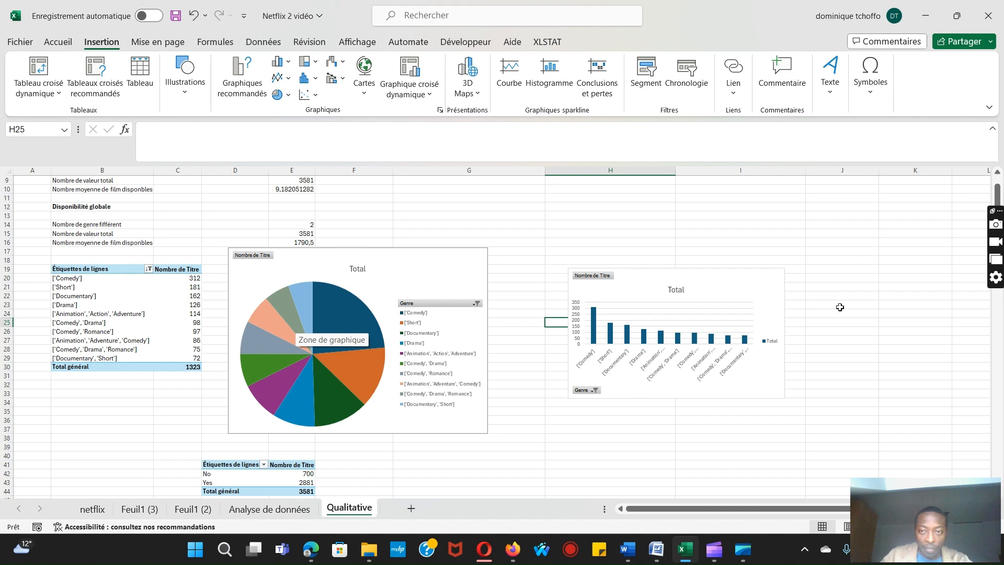
Step: Examine the filtered Genre table and charts, and the availability pivot table with its pie and column charts below
scroll(840, 307, "down", 3)
scroll(840, 307, "down", 1)
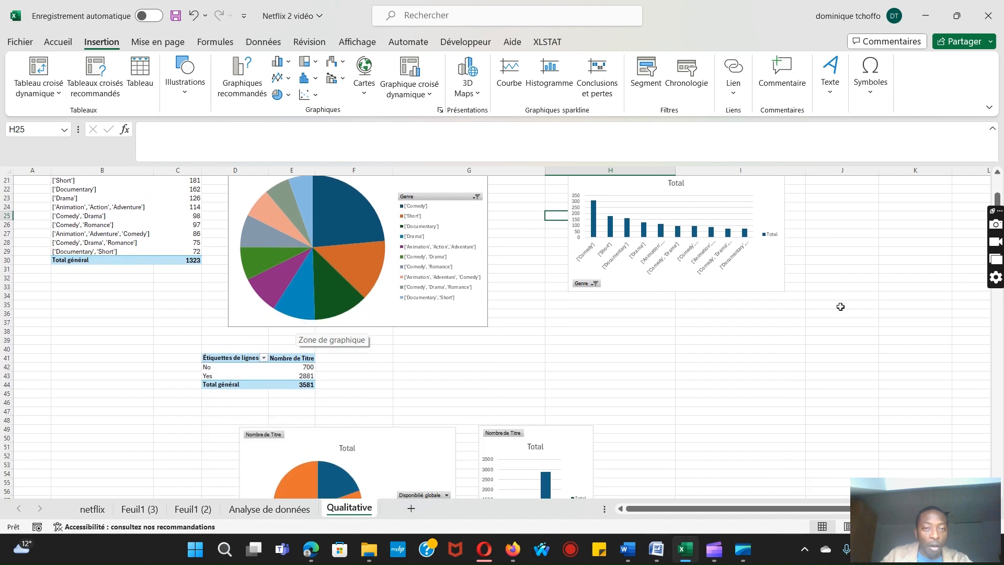
scroll(840, 307, "up", 3)
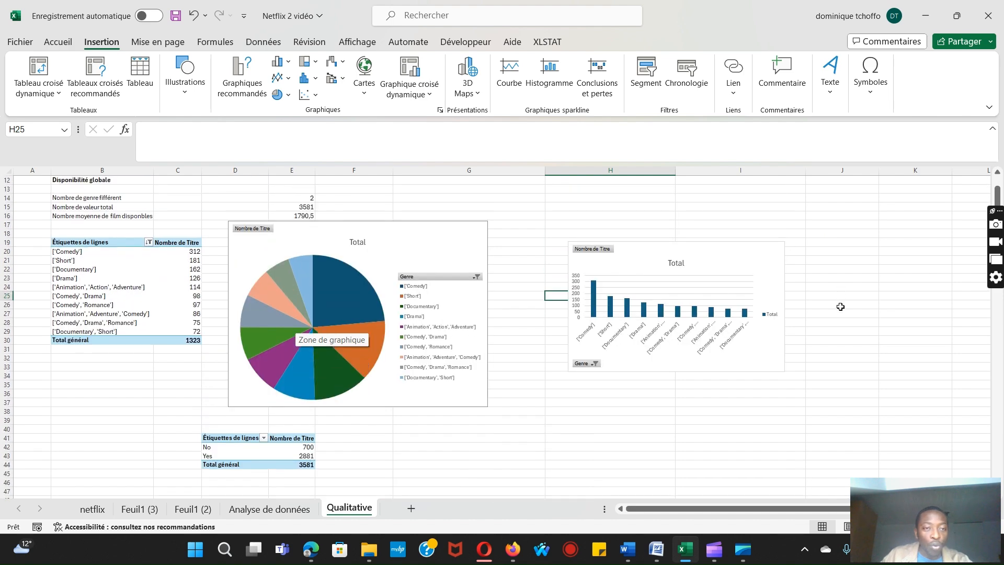
scroll(840, 306, "down", 3)
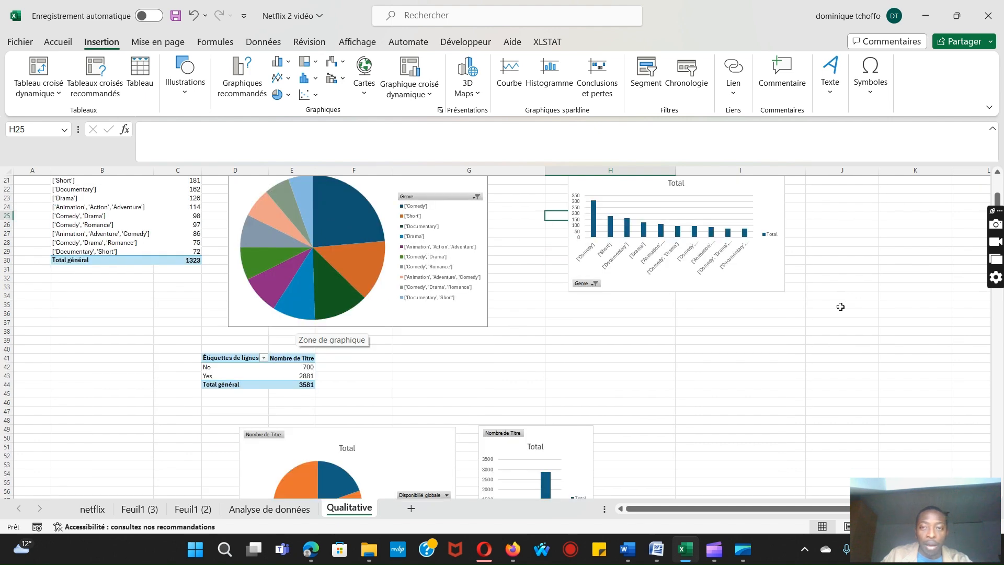
scroll(840, 306, "up", 3)
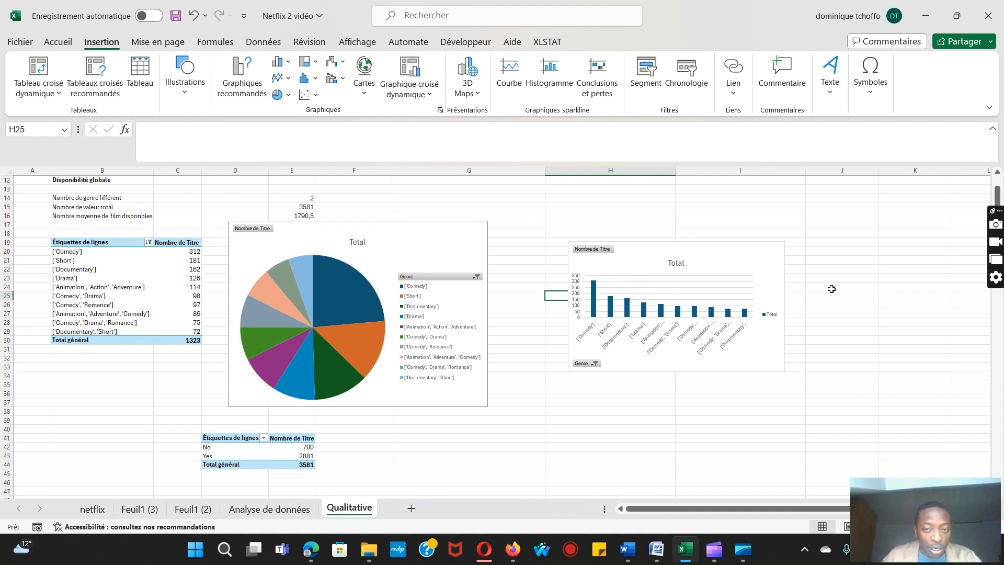
scroll(832, 289, "down", 4)
scroll(834, 285, "down", 5)
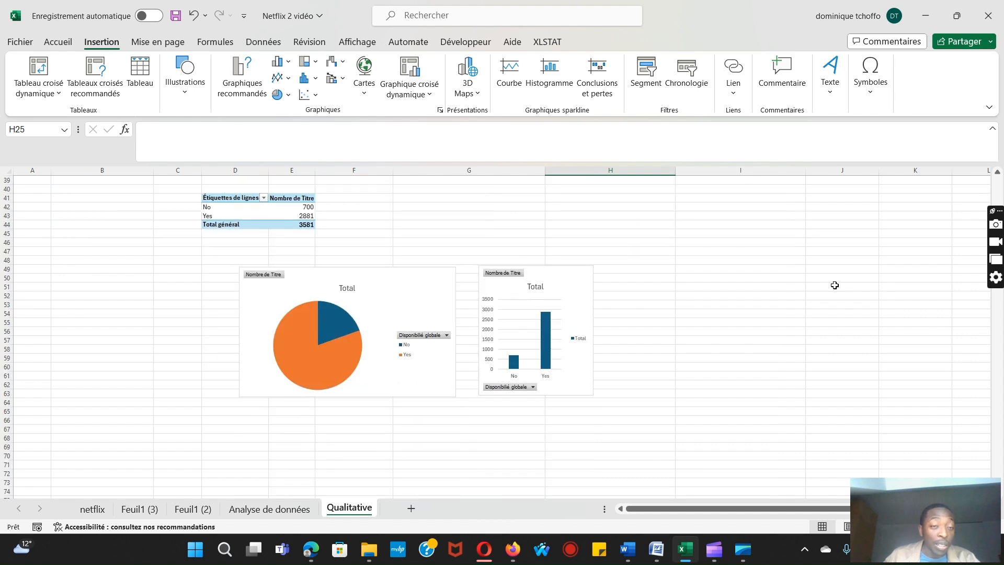
scroll(835, 285, "up", 3)
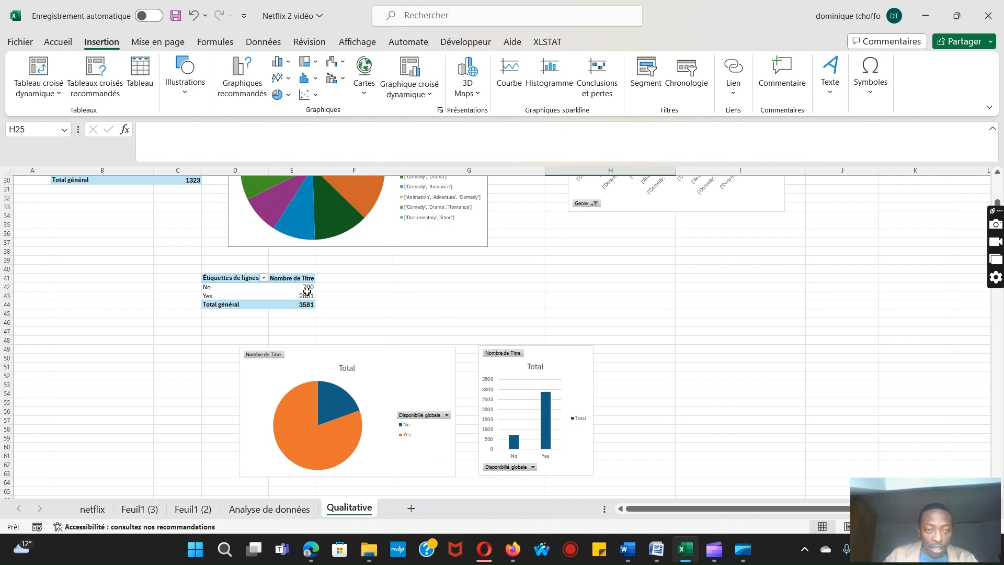
scroll(439, 267, "down", 1)
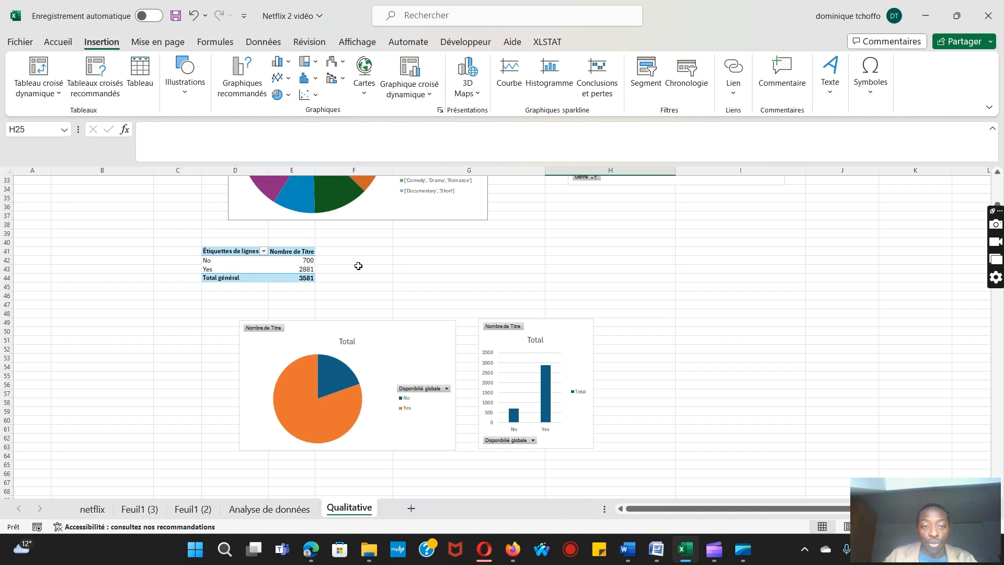
mouse_move(308, 260)
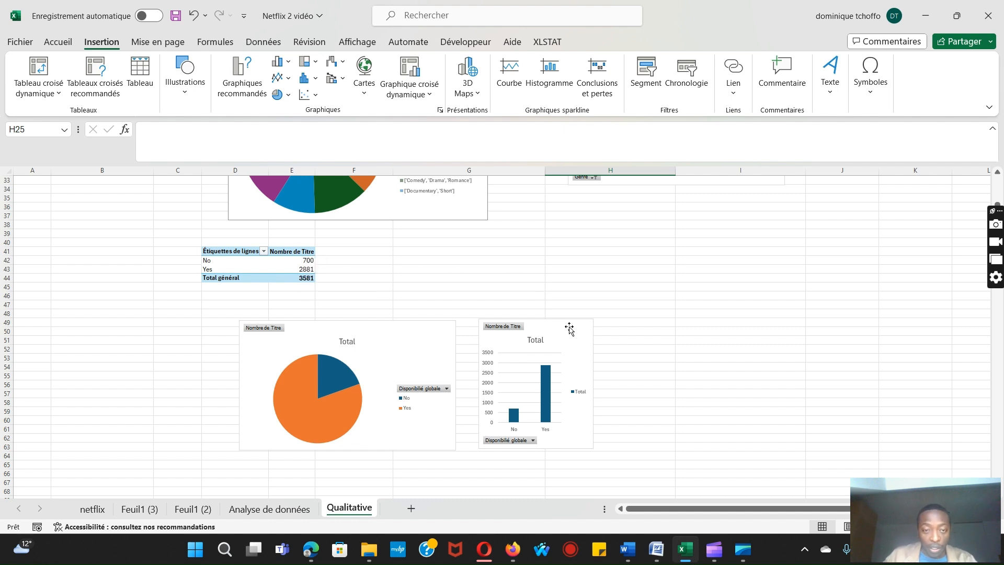
scroll(499, 276, "up", 3)
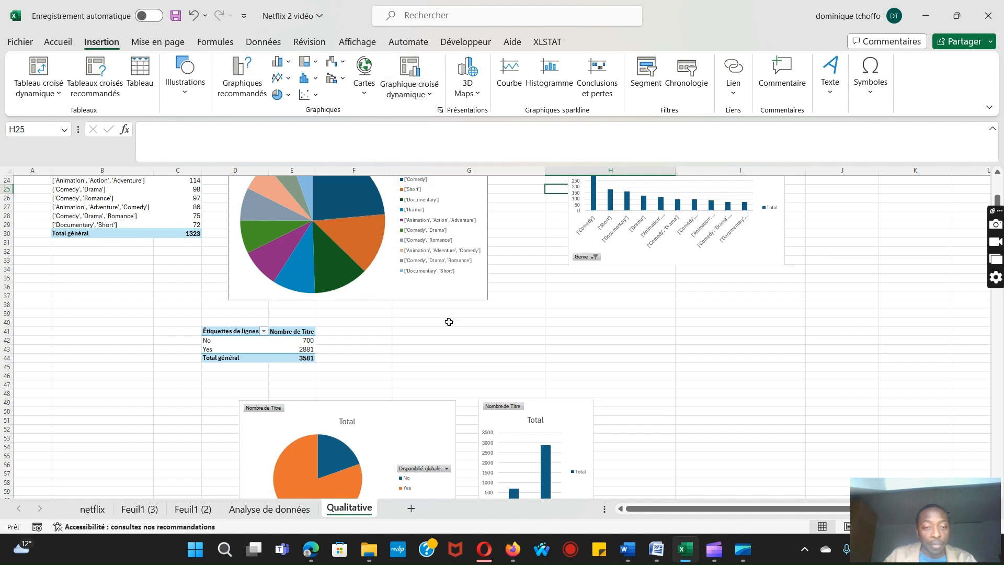
Step: Remove the Disponibilié globale field from the availability pie chart, and add it back as its category axis
left_click(428, 411)
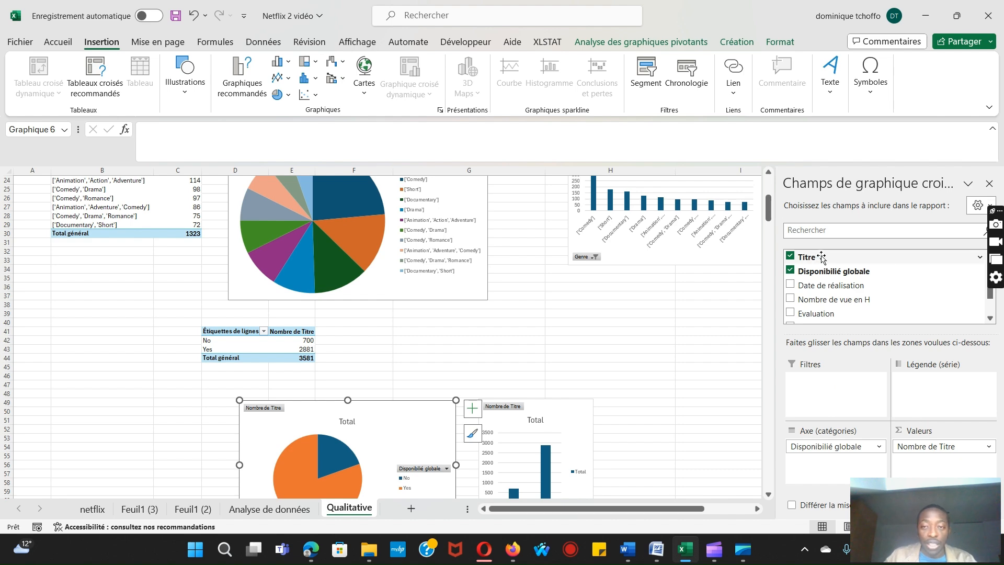
scroll(640, 314, "down", 1)
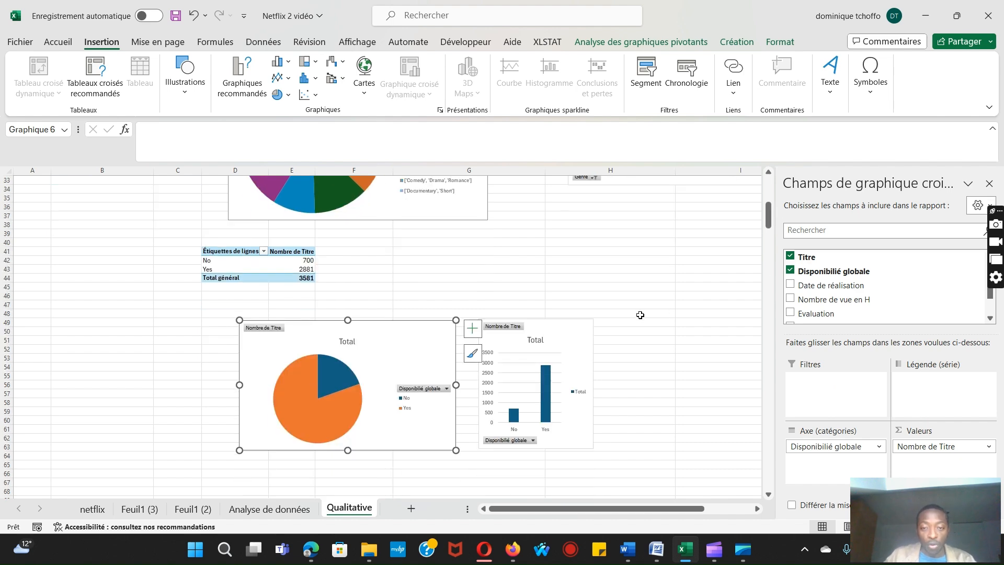
scroll(562, 314, "down", 3)
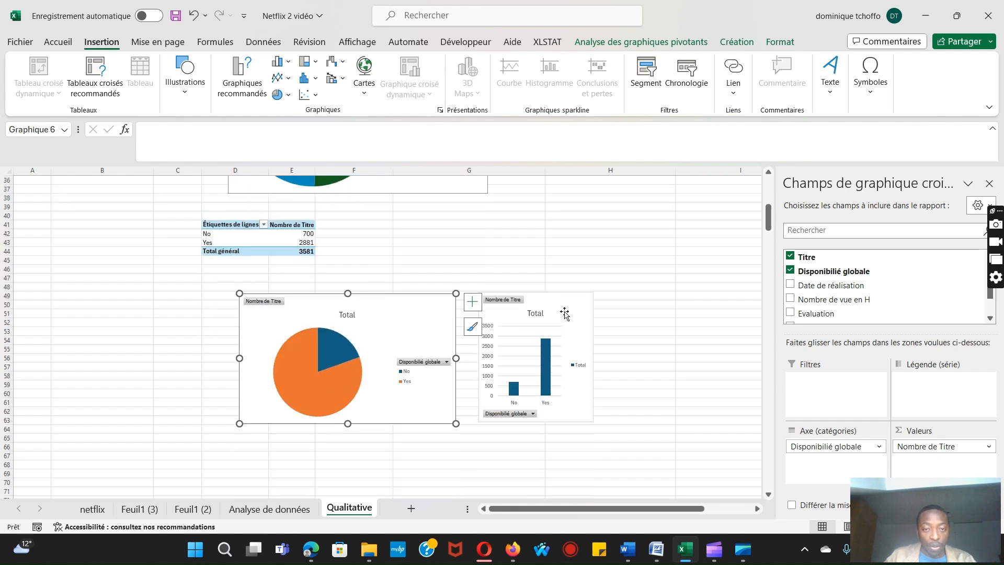
left_click(790, 270)
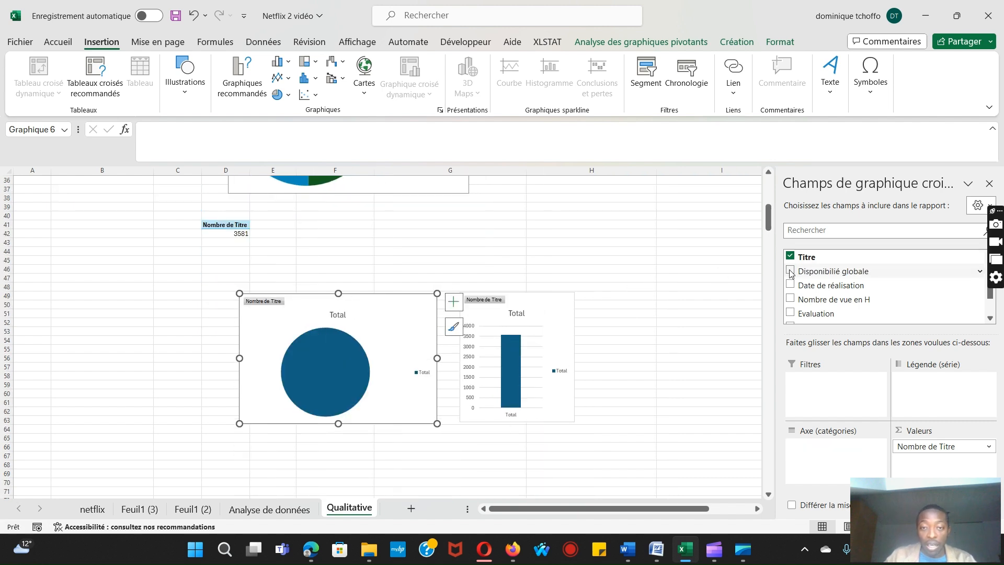
left_click(790, 271)
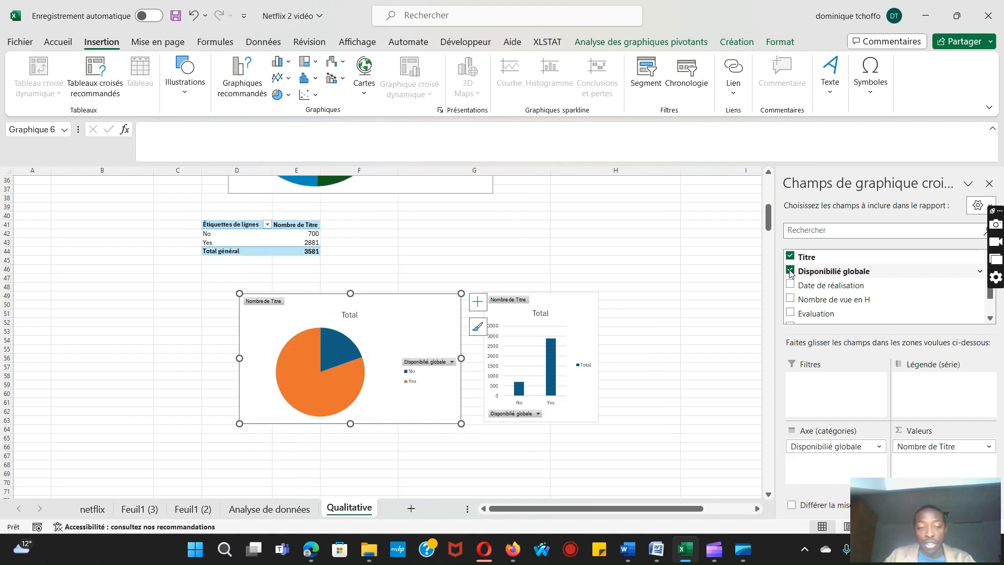